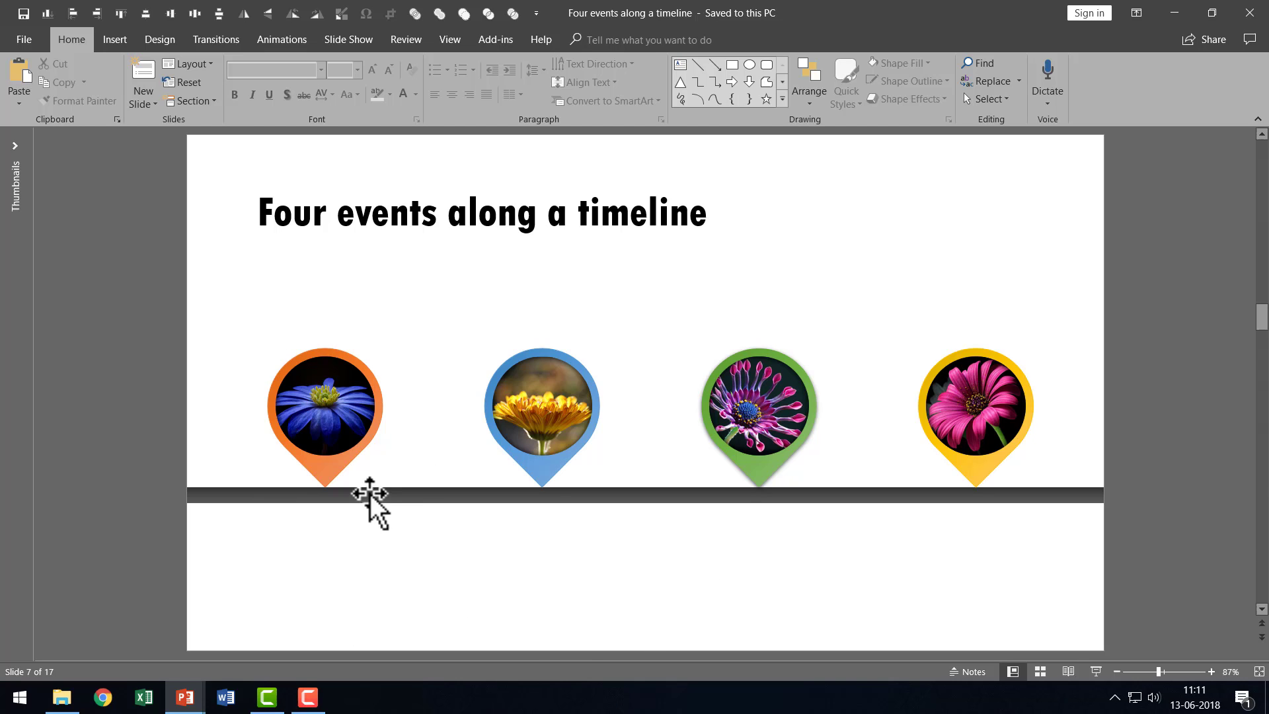
Switch to the Roadmap Morph Transition presentation from the taskbar to use as a reference
{"action": "left_click", "coordinate": [185, 697]}
{"action": "left_click", "coordinate": [308, 653]}
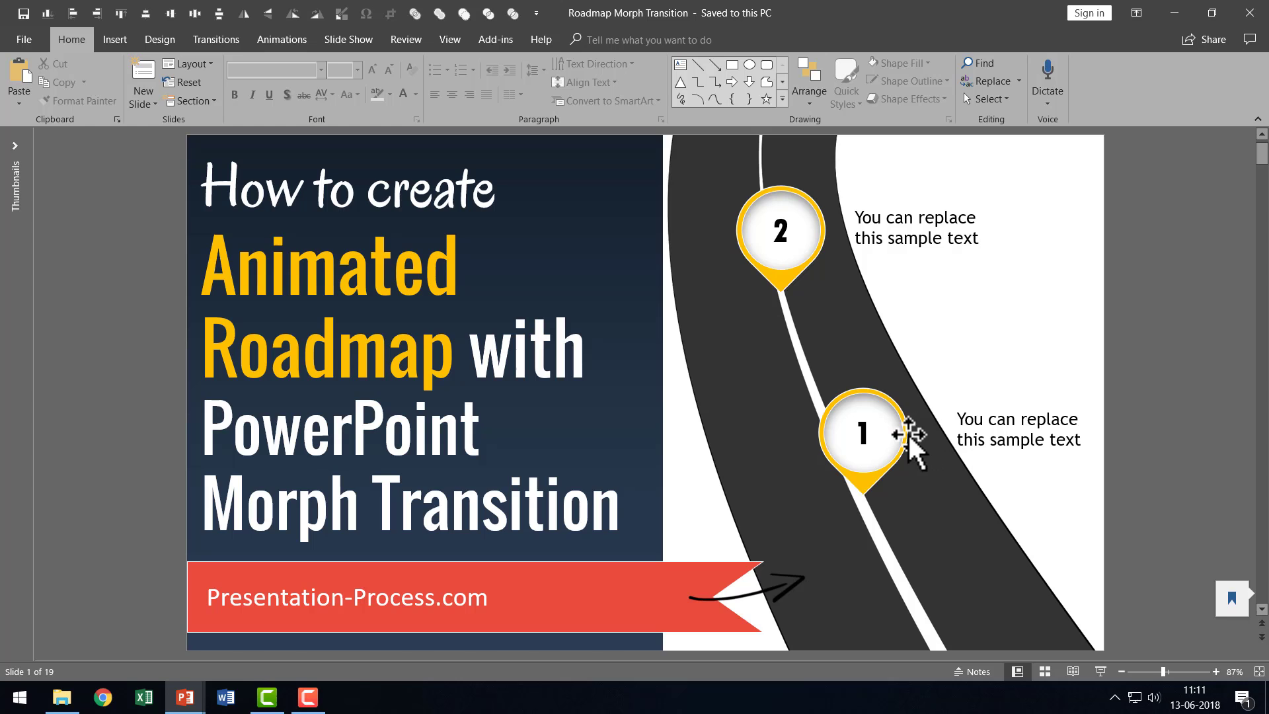
{"action": "left_click", "coordinate": [185, 697]}
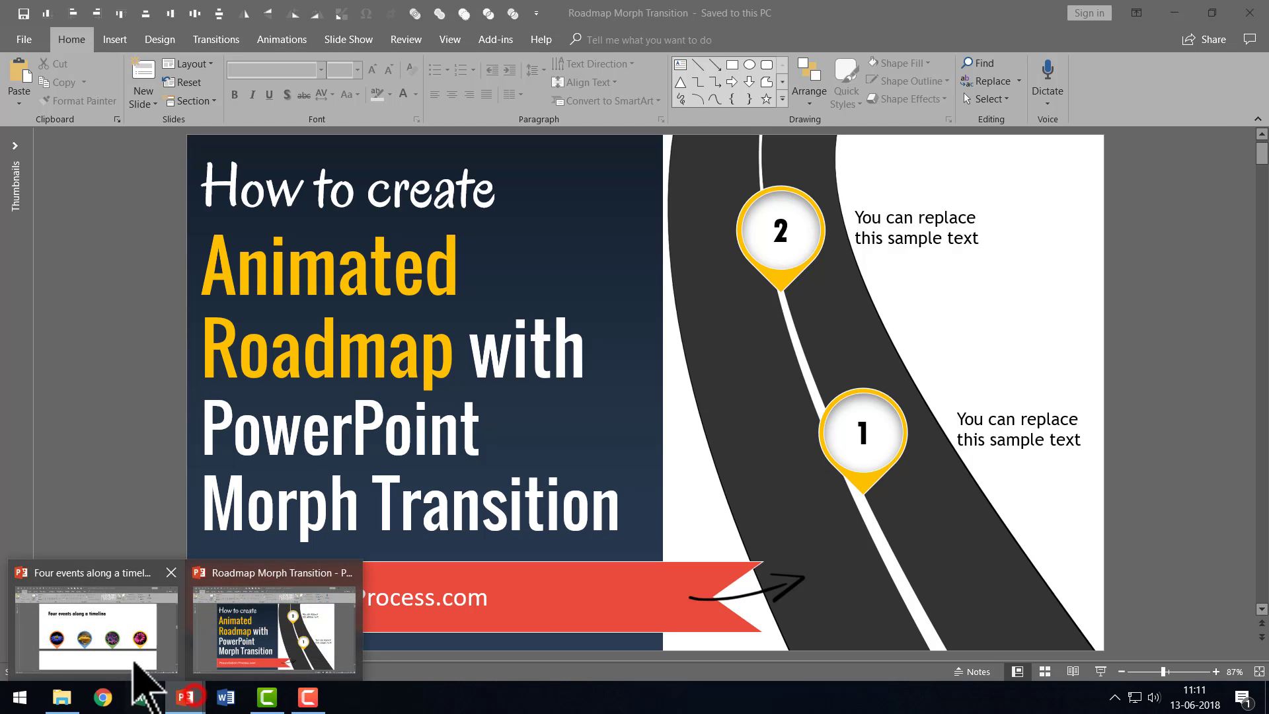
In the Four events deck, select the orange blue-flower marker, its picture and the timeline bar
{"action": "left_click", "coordinate": [131, 656]}
{"action": "left_click", "coordinate": [330, 375]}
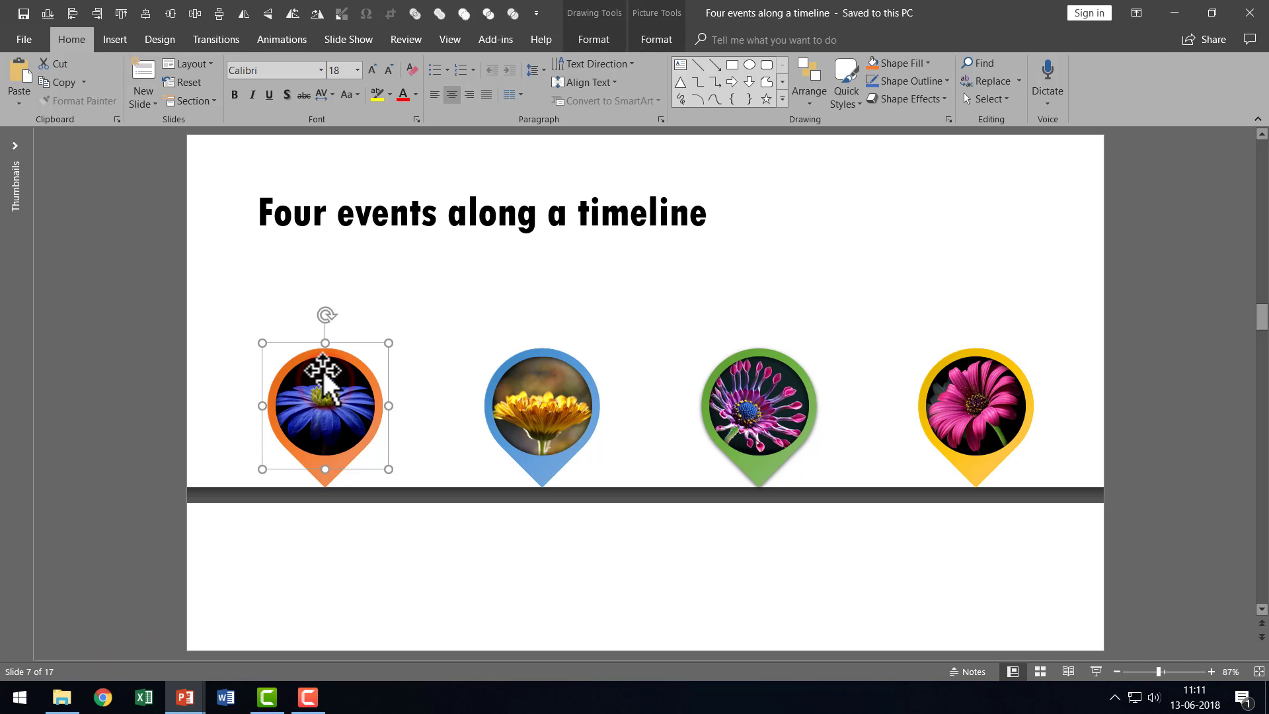
{"action": "left_click", "coordinate": [323, 368]}
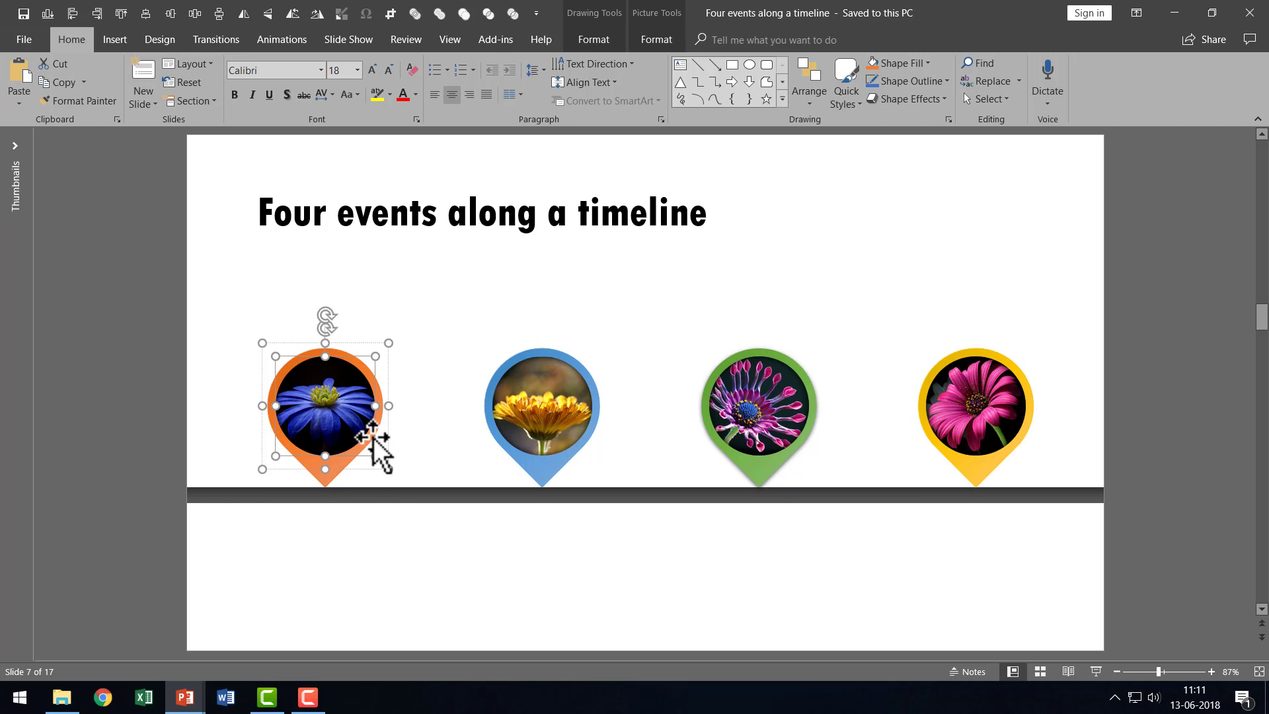
{"action": "left_click", "coordinate": [892, 493]}
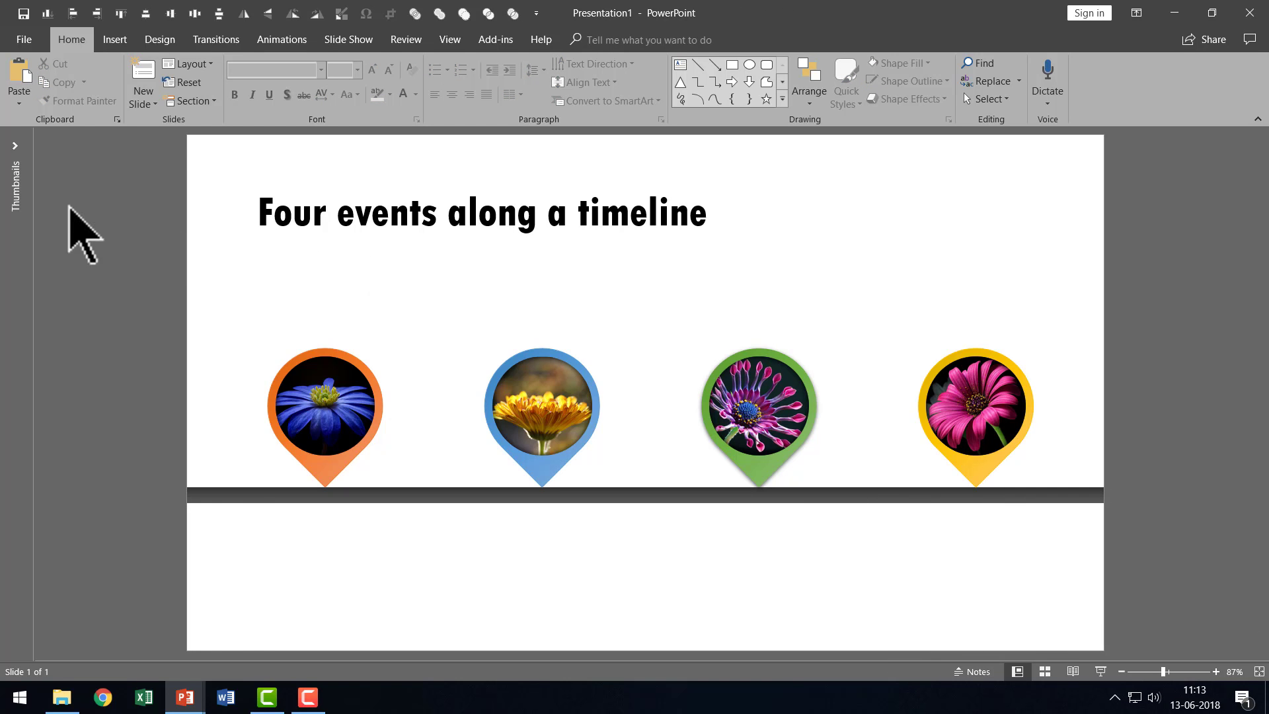
Duplicate slide 1 as slide 2 from the expanded thumbnails pane
{"action": "left_click", "coordinate": [19, 145]}
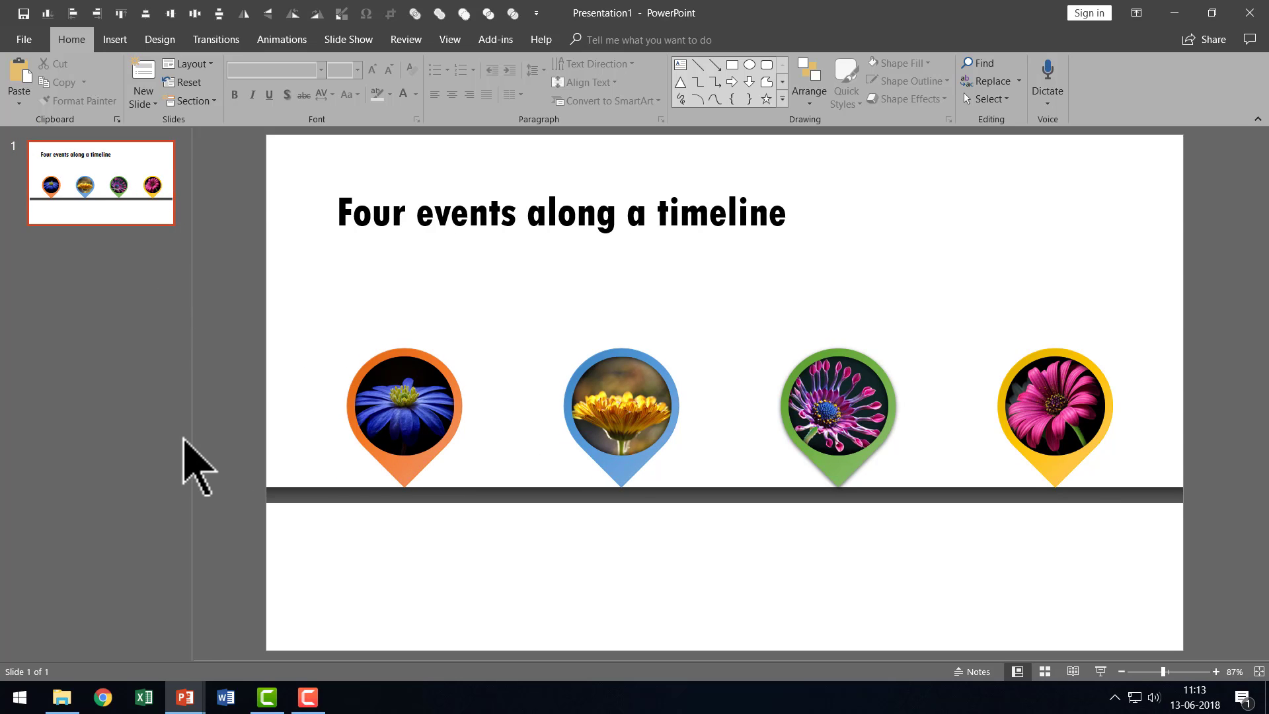
{"action": "right_click", "coordinate": [120, 215]}
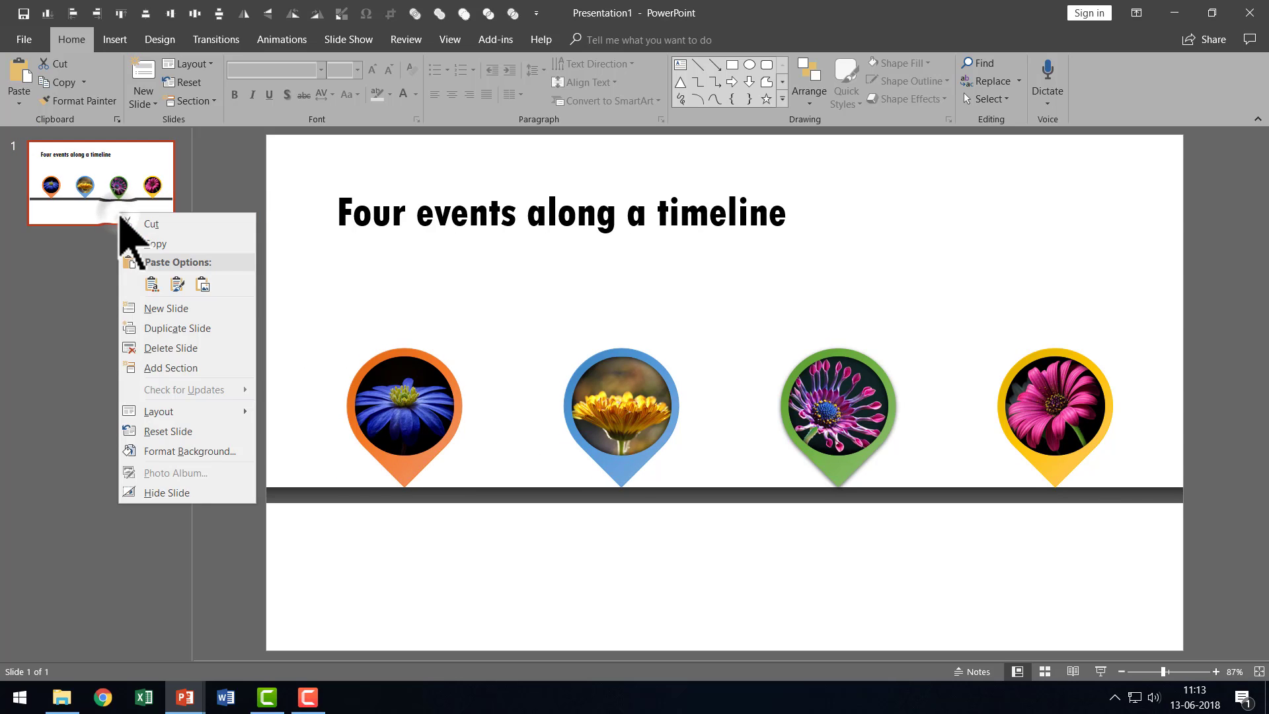
{"action": "left_click", "coordinate": [173, 328]}
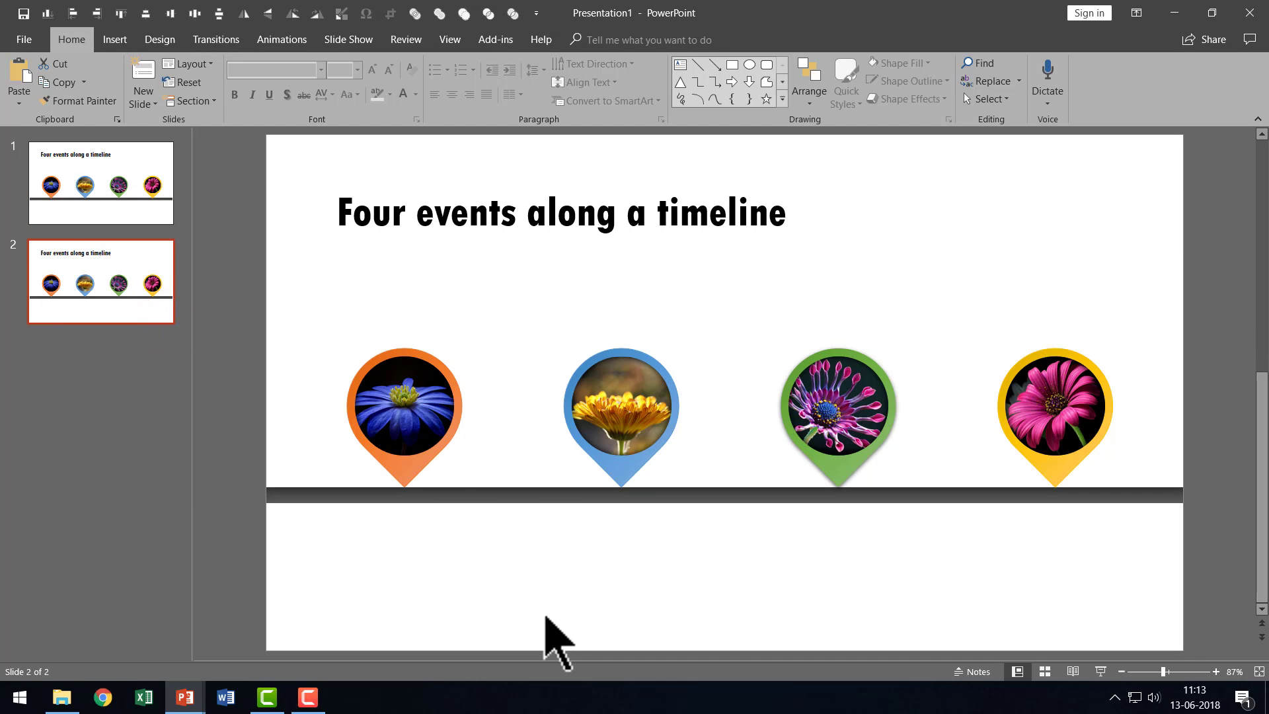
{"action": "left_click", "coordinate": [438, 451]}
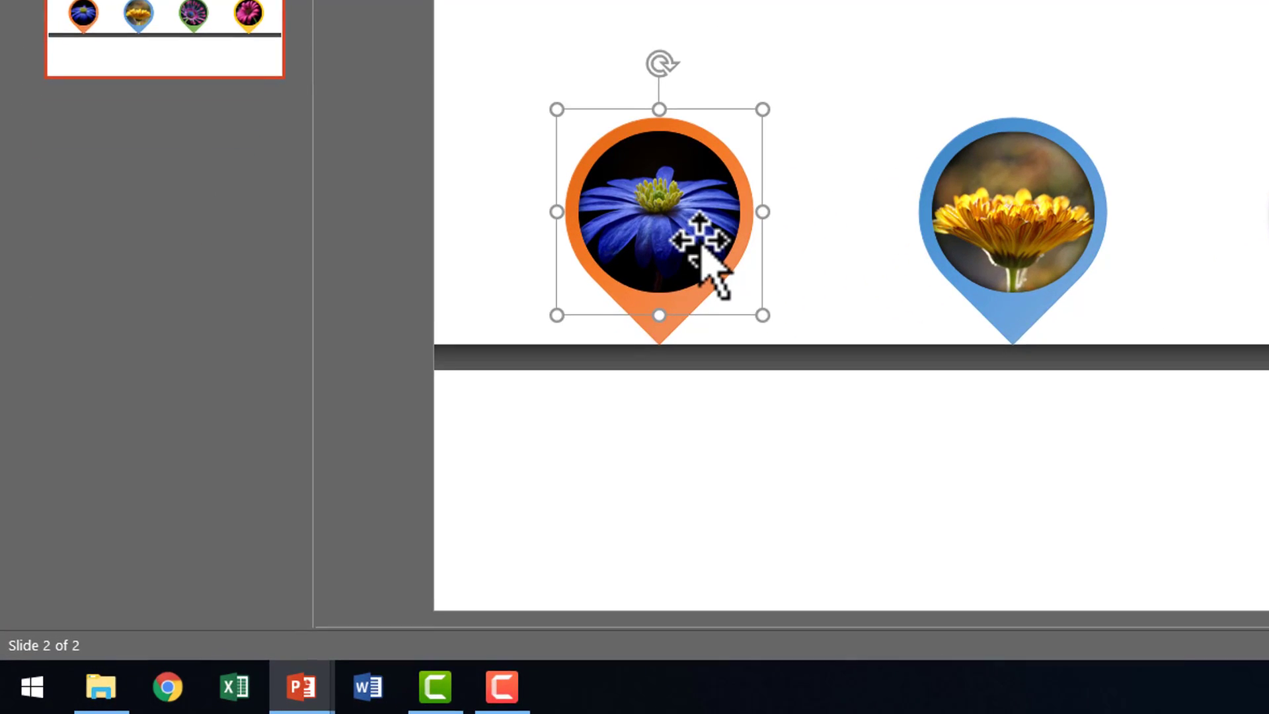
Lock the orange marker's aspect ratio and scale its height to 125% (5.31 cm)
{"action": "right_click", "coordinate": [430, 422]}
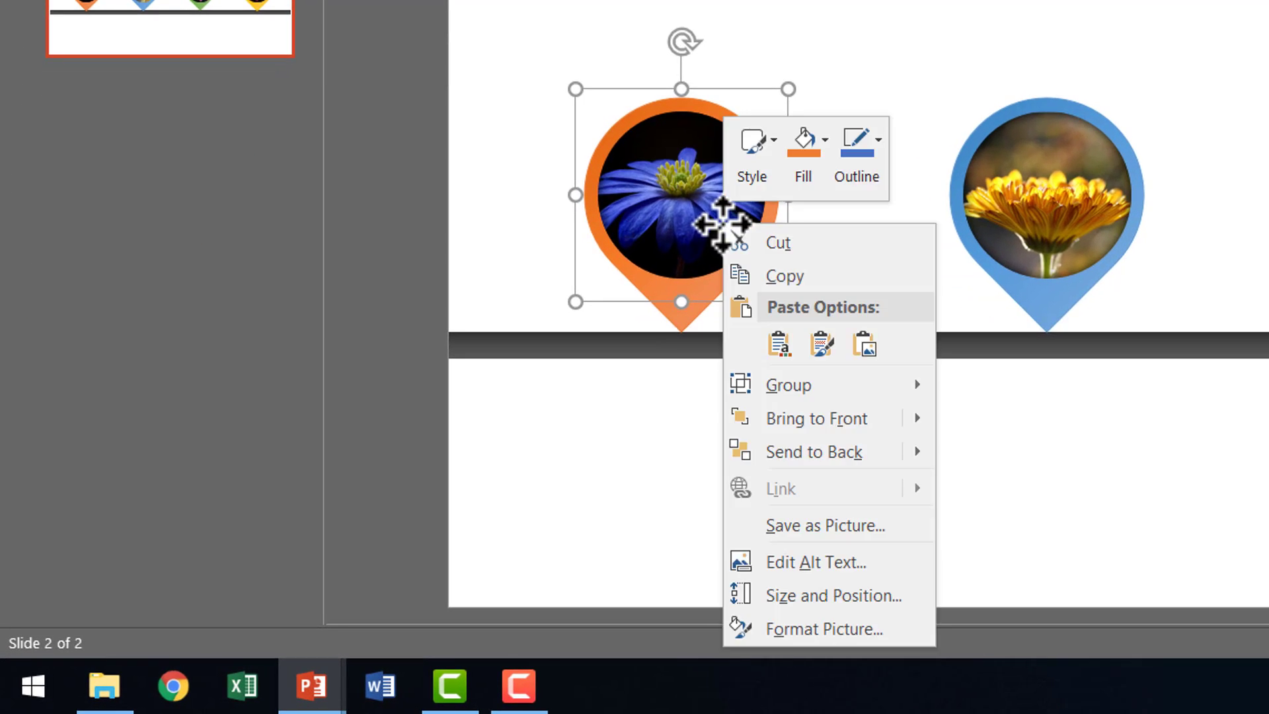
{"action": "left_click", "coordinate": [851, 601]}
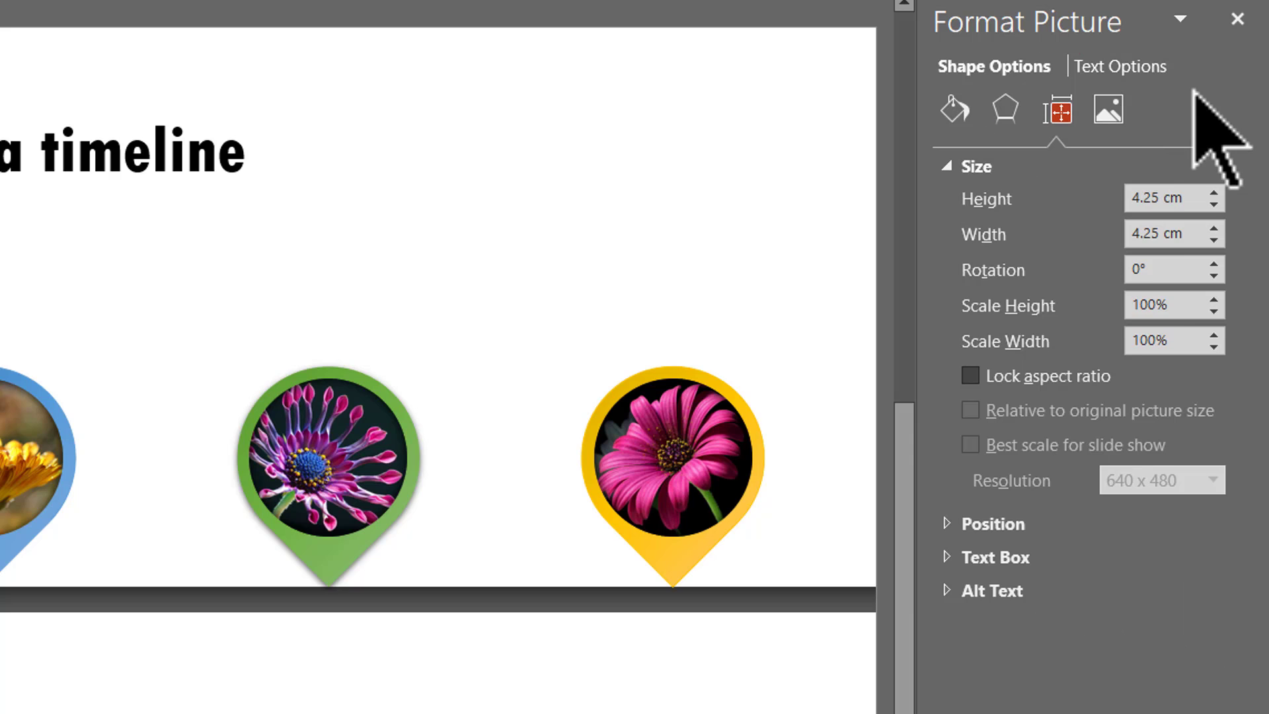
{"action": "left_click", "coordinate": [1001, 377]}
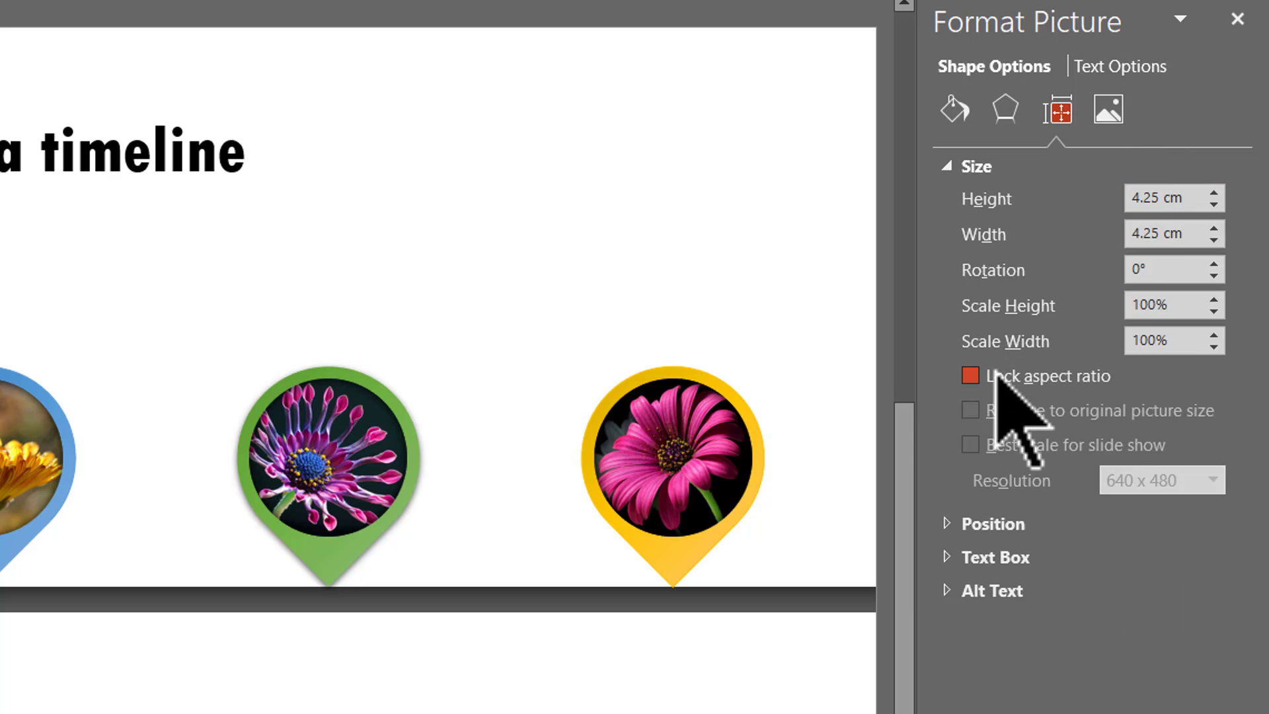
{"action": "left_click", "coordinate": [970, 375]}
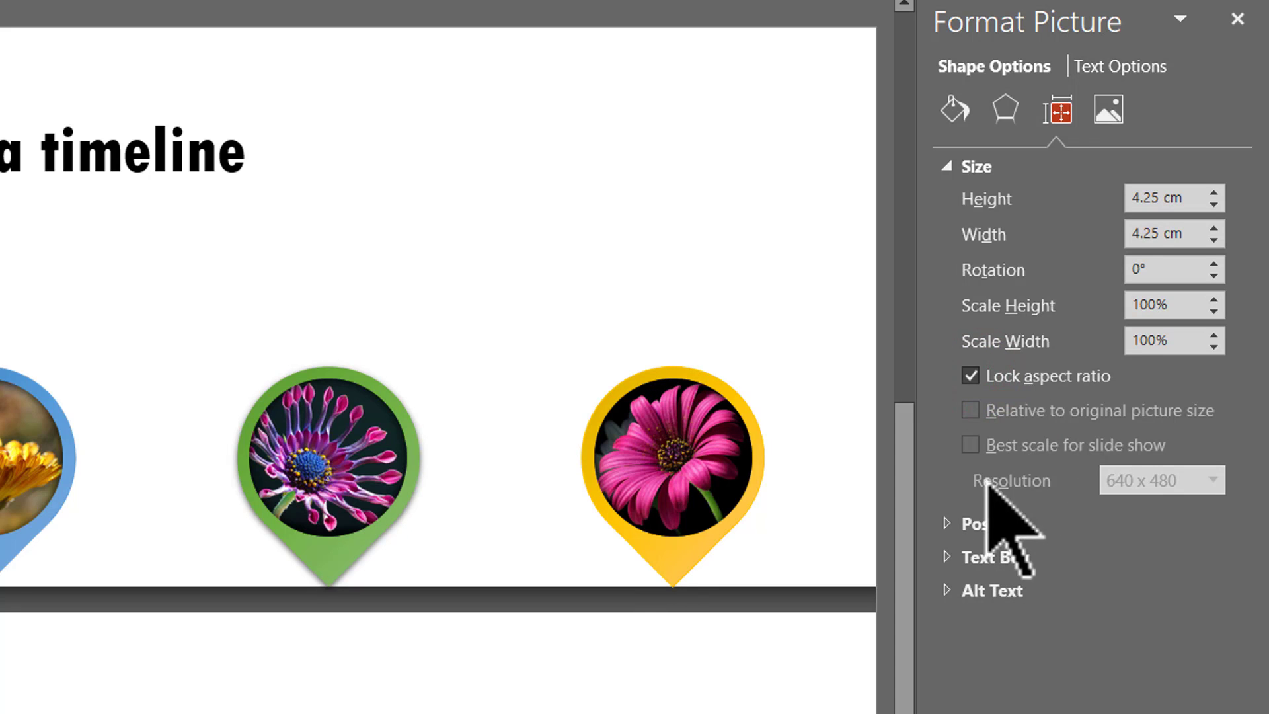
{"action": "left_click", "coordinate": [1171, 306]}
{"action": "double_click", "coordinate": [1154, 306]}
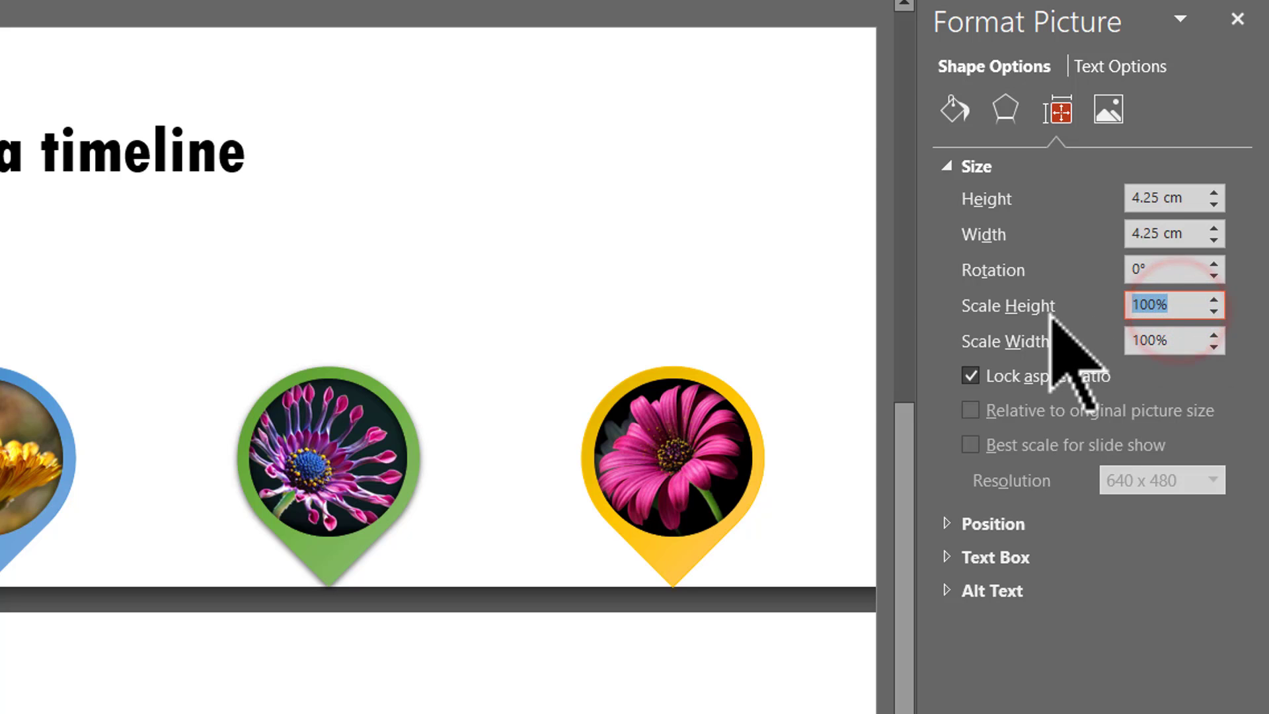
{"action": "type", "text": "125"}
{"action": "key", "text": "Return"}
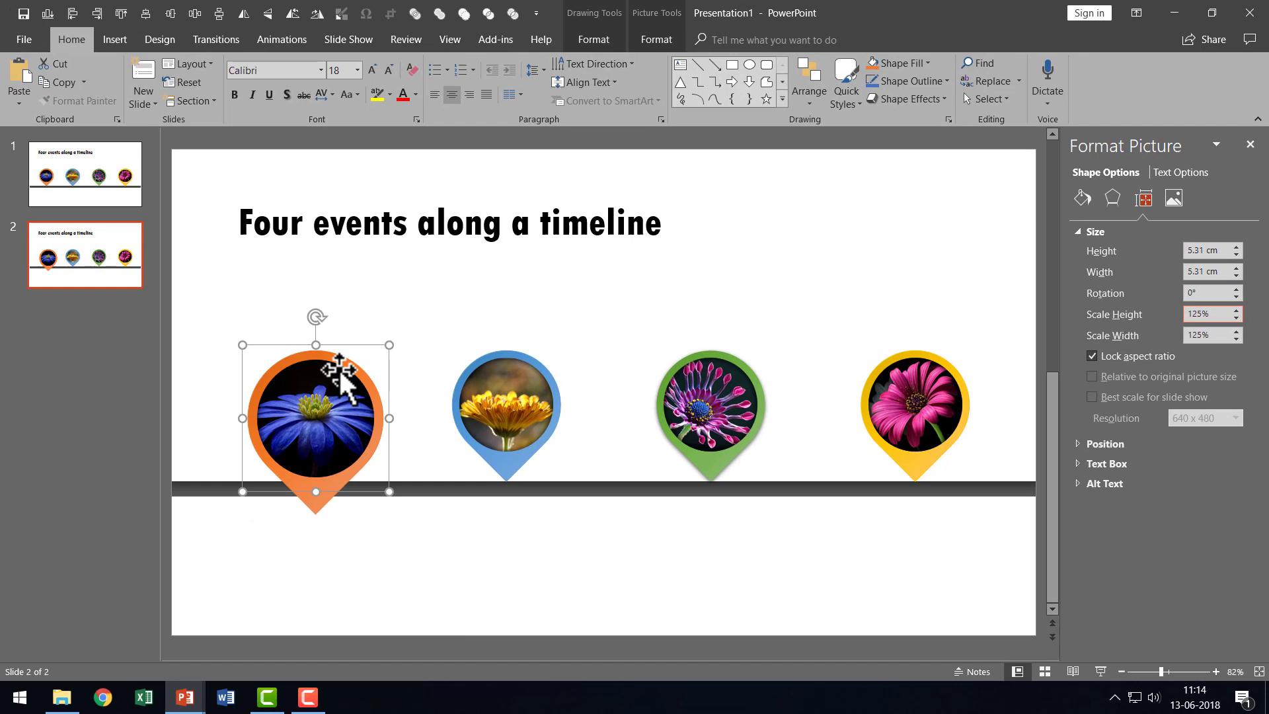
Nudge the enlarged orange marker up twice so its tip sits on the timeline bar
{"action": "left_click", "coordinate": [388, 433]}
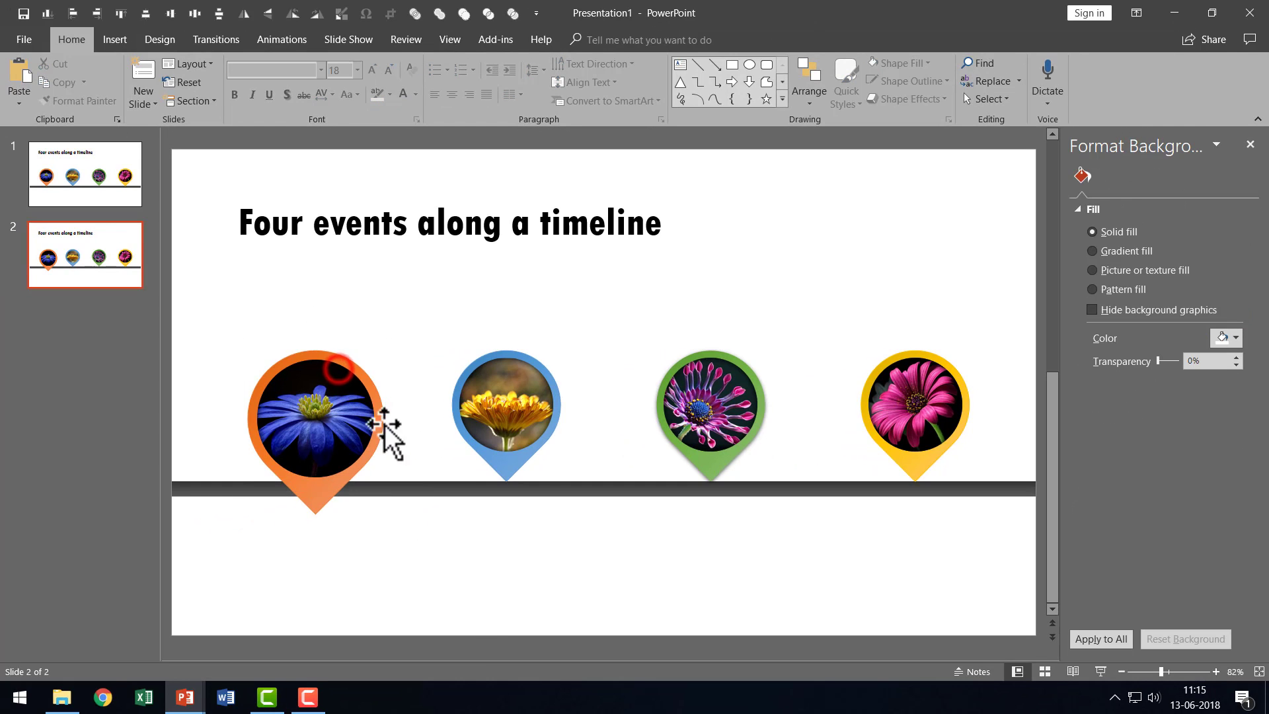
{"action": "left_click", "coordinate": [380, 389]}
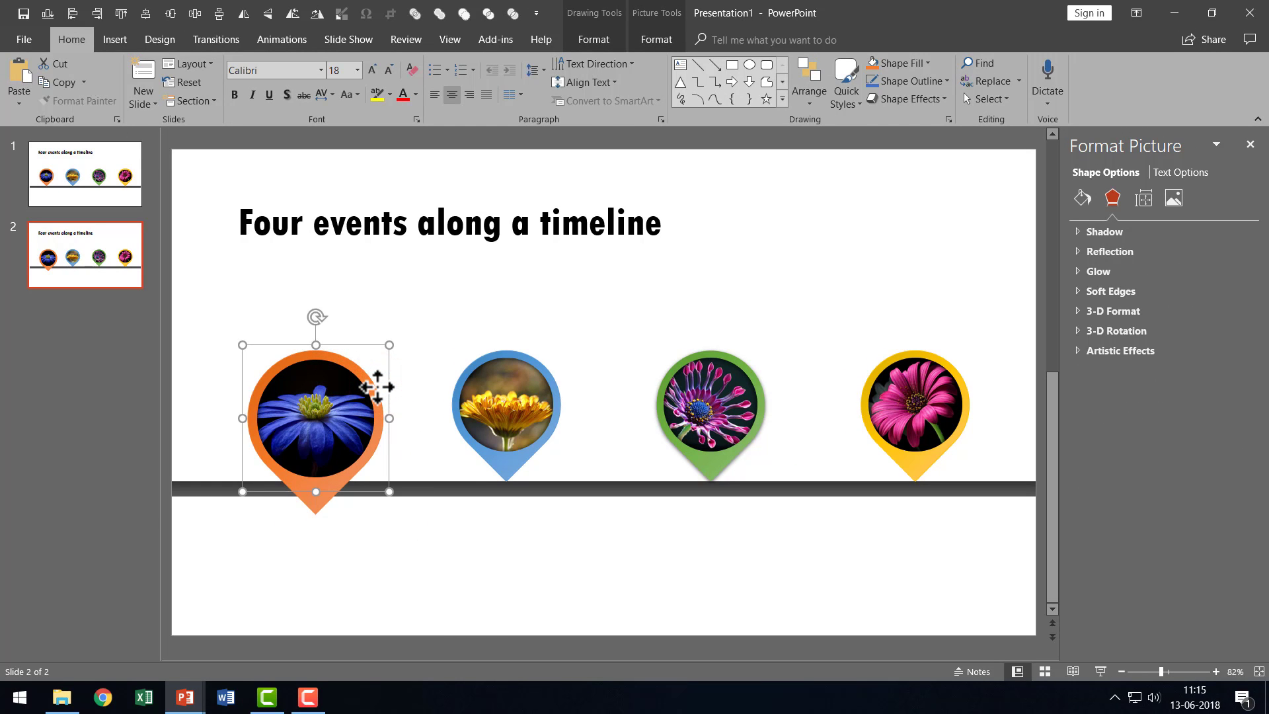
{"action": "key", "text": "Up"}
{"action": "key", "text": "Up"}
{"action": "key", "text": "Up"}
{"action": "key", "text": "Up"}
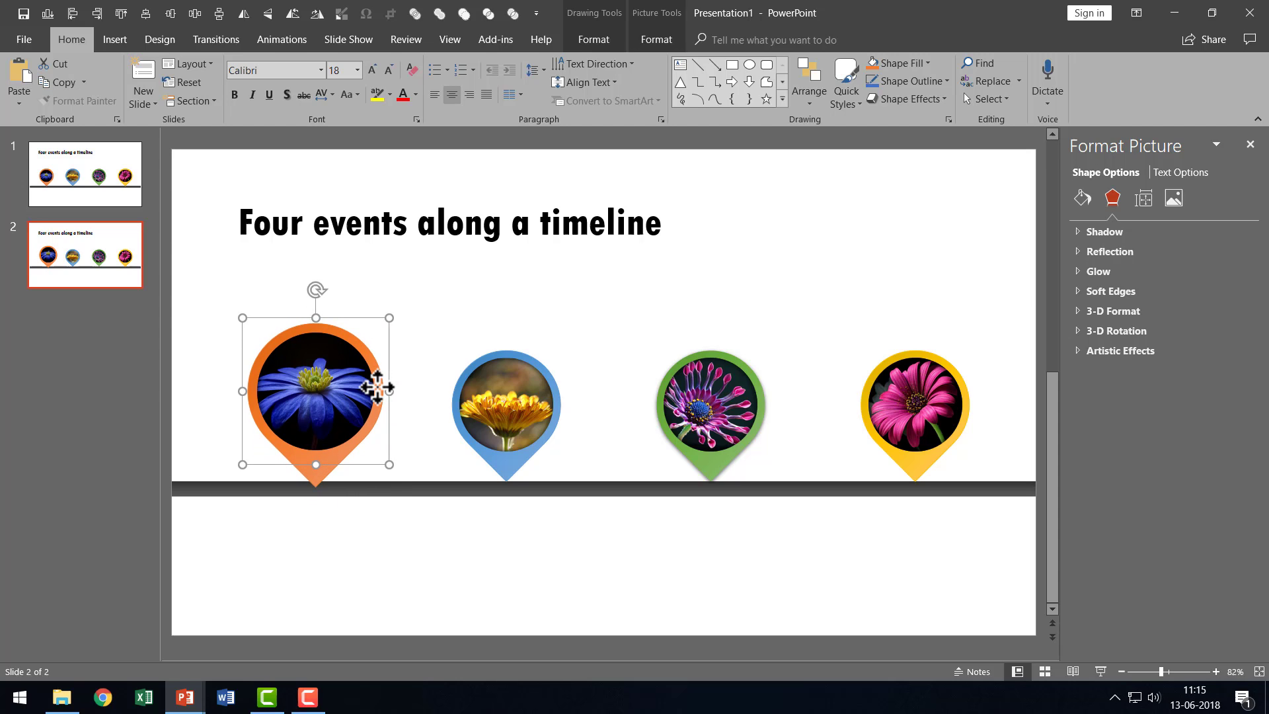
{"action": "key", "text": "Up"}
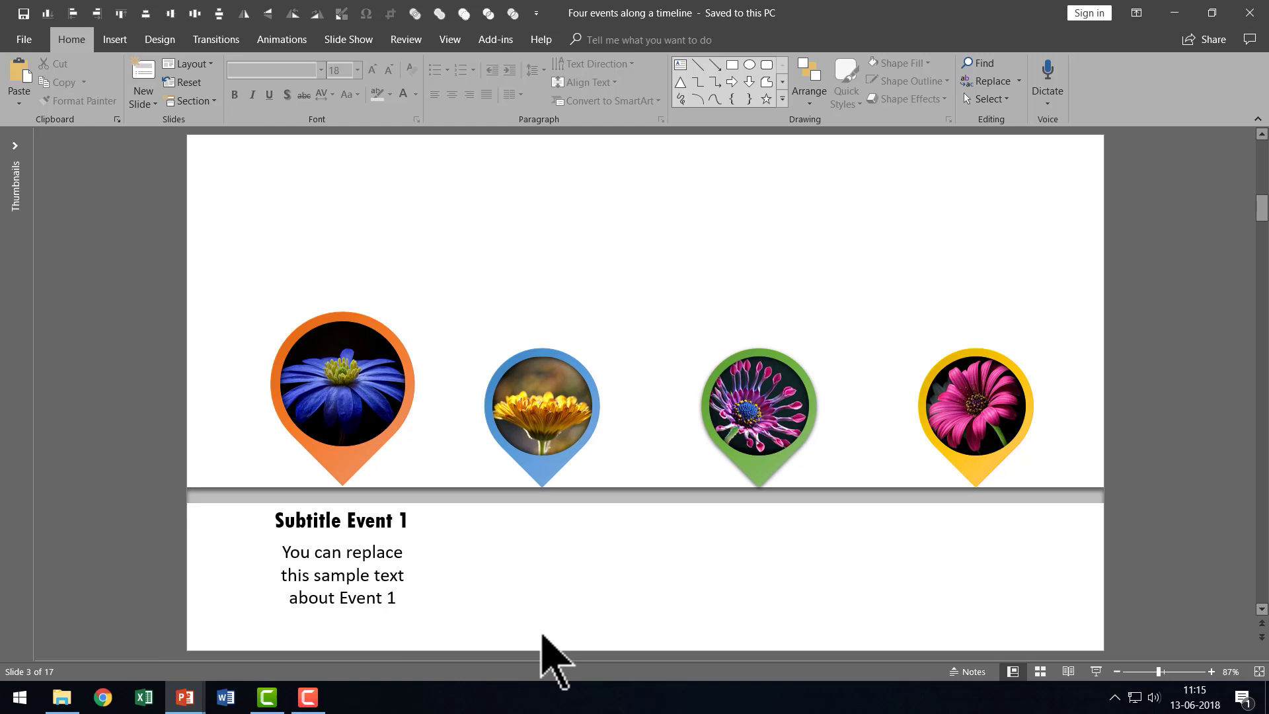
Copy the Subtitle Event 1 label from the reference deck and paste it onto slide 2
{"action": "left_click_drag", "start_coordinate": [518, 630], "coordinate": [185, 491]}
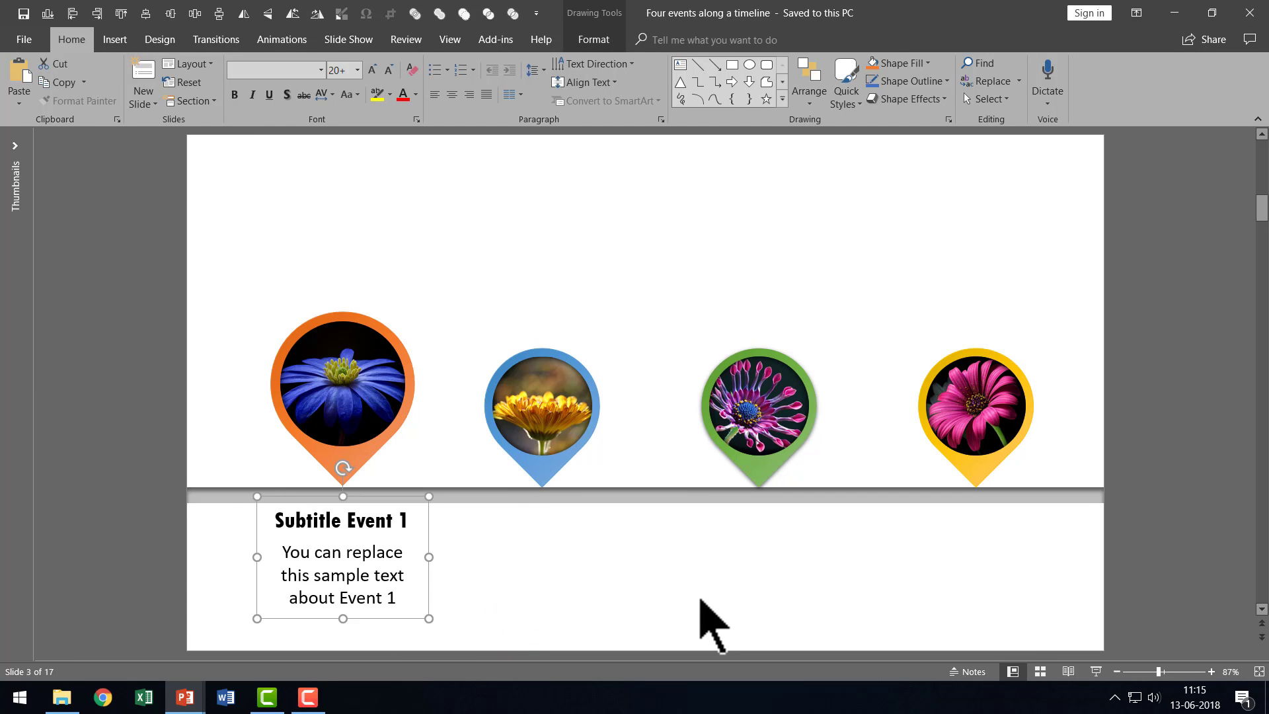
{"action": "left_click", "coordinate": [185, 697]}
{"action": "left_click", "coordinate": [443, 655]}
{"action": "right_click", "coordinate": [334, 568]}
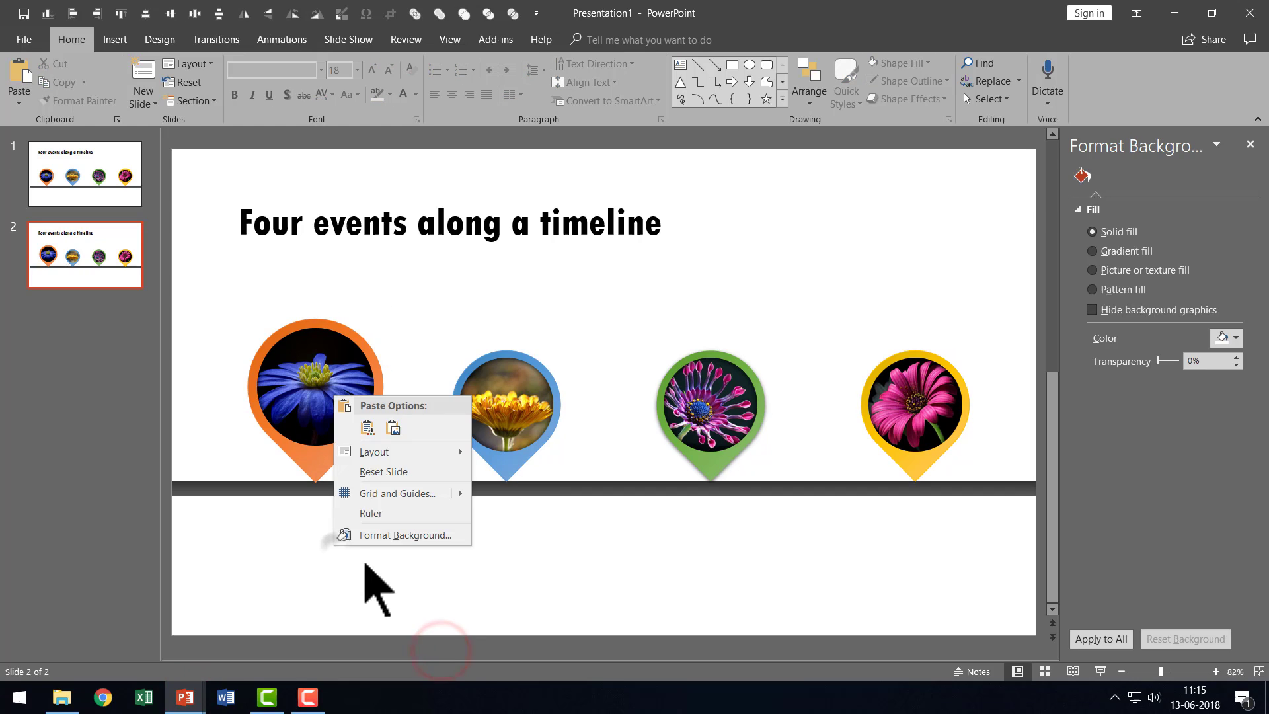
{"action": "left_click", "coordinate": [362, 353]}
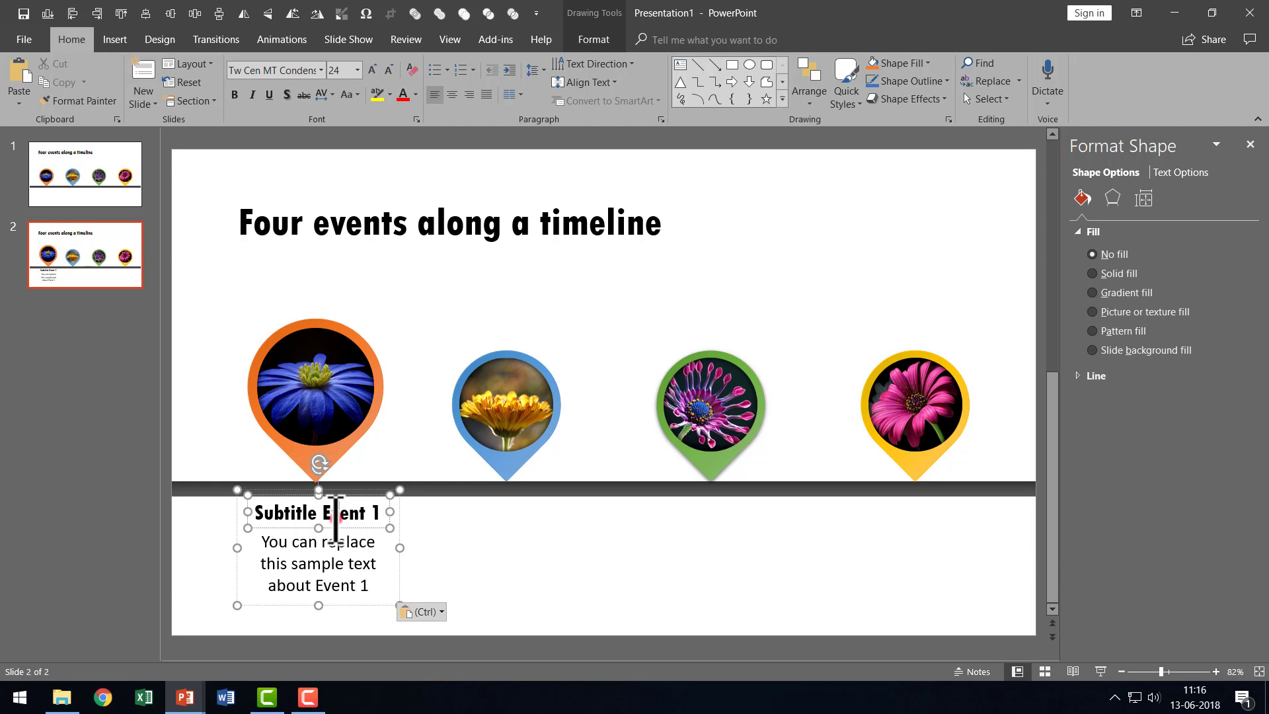
{"action": "left_click", "coordinate": [334, 514]}
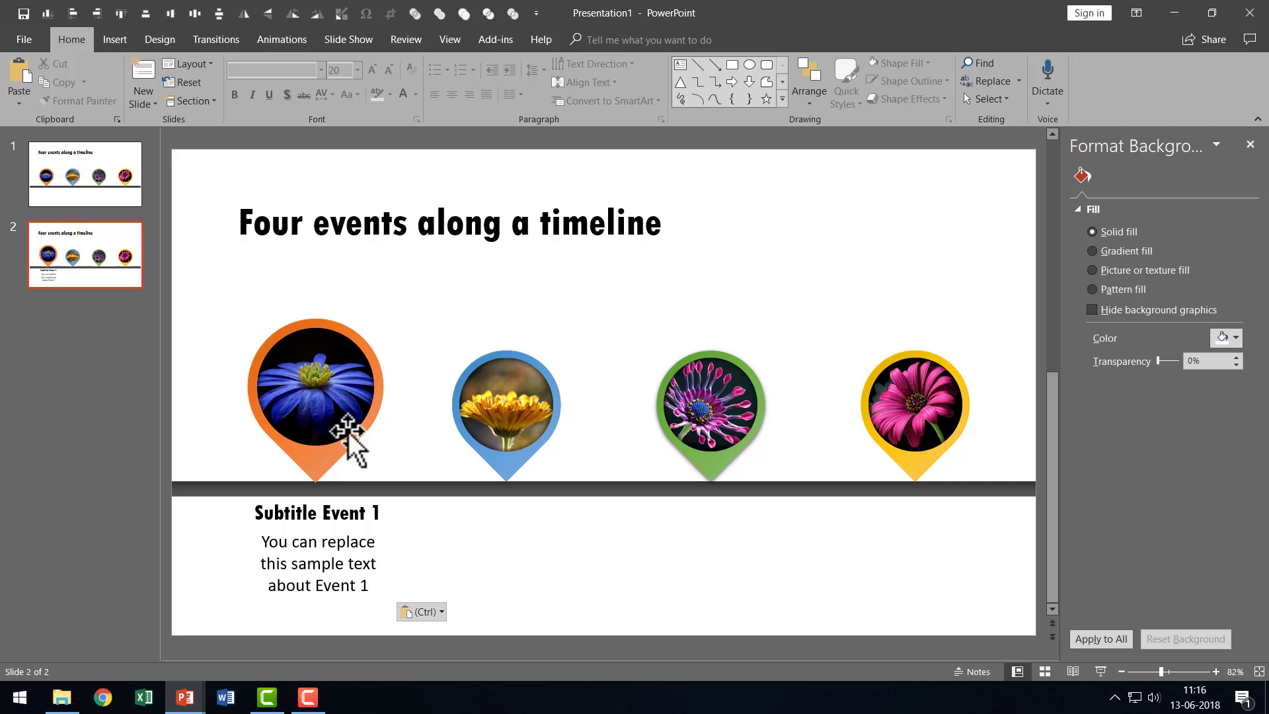
Duplicate slide 2 as slide 3, then clear the title text on slide 2
{"action": "right_click", "coordinate": [108, 275]}
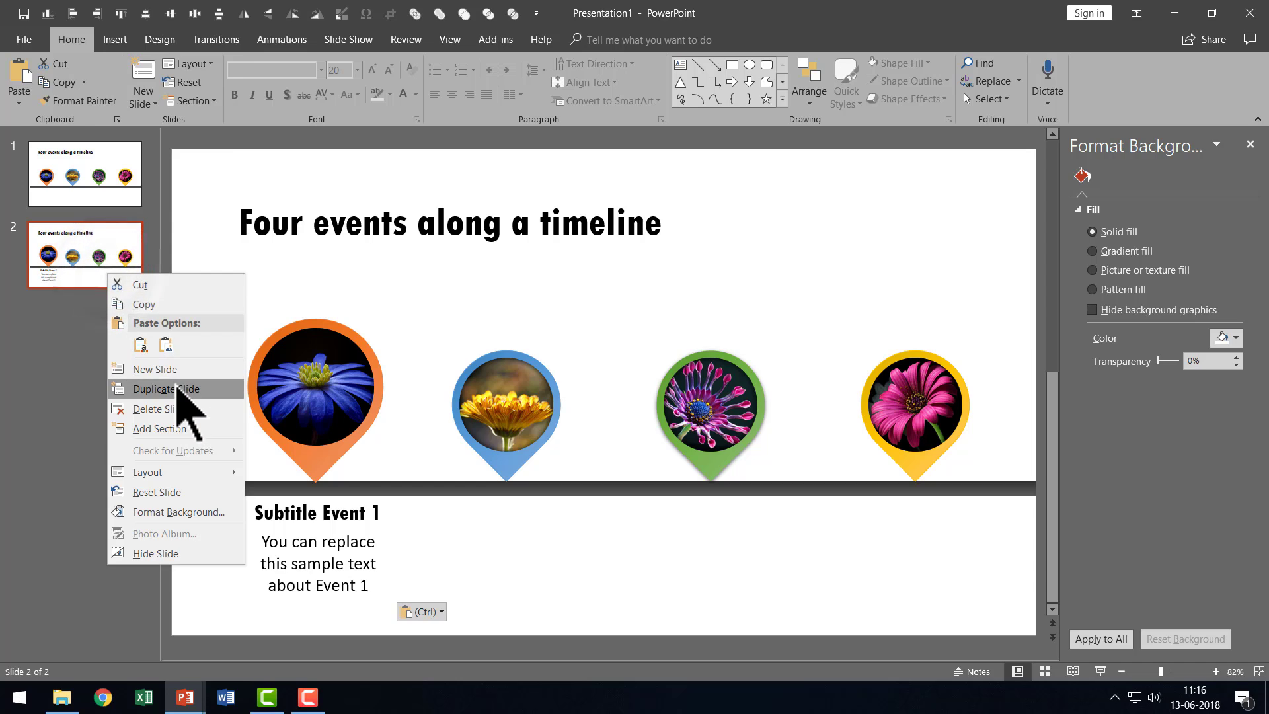
{"action": "left_click", "coordinate": [177, 390]}
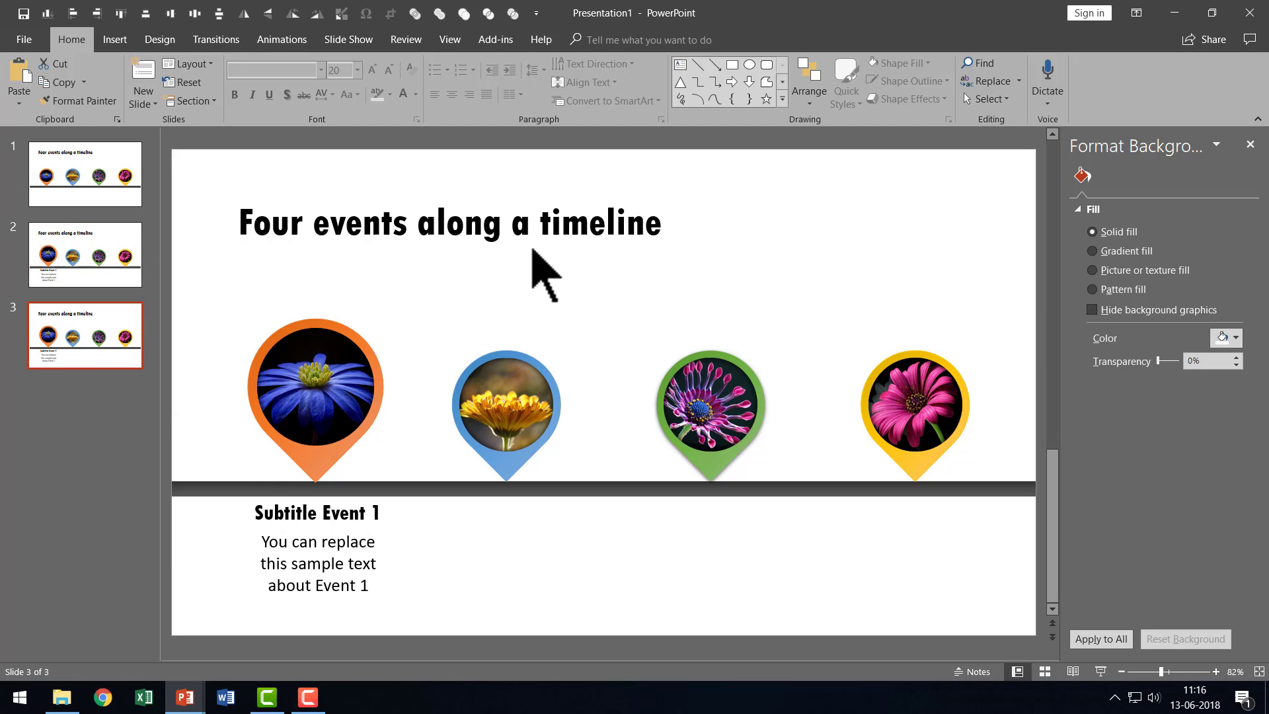
{"action": "left_click", "coordinate": [99, 263]}
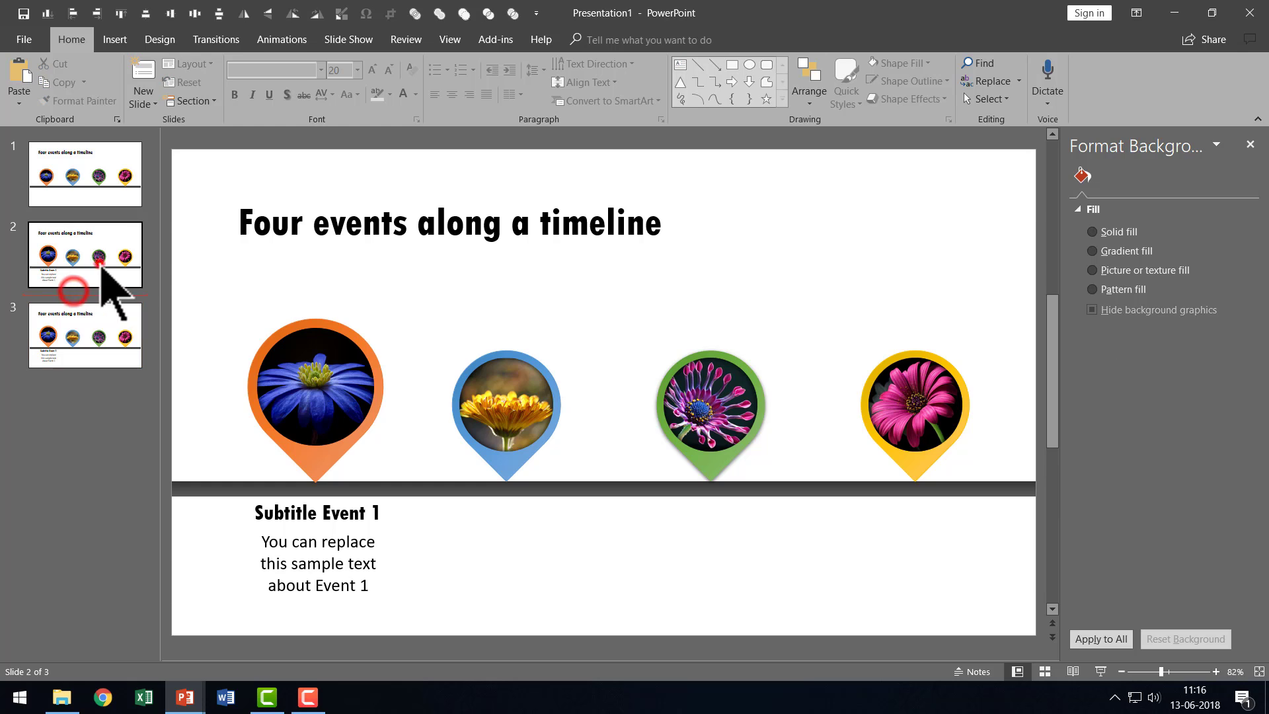
{"action": "left_click", "coordinate": [727, 271]}
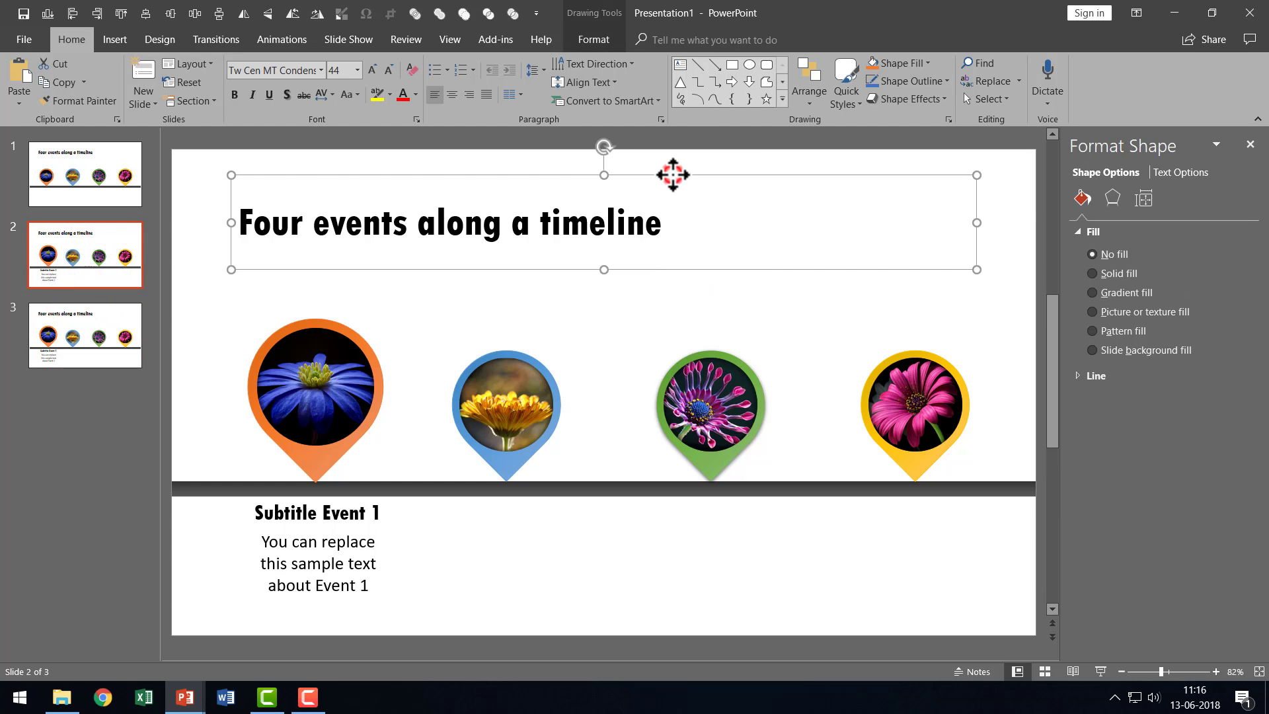
{"action": "key", "text": "Delete"}
{"action": "left_click", "coordinate": [646, 176]}
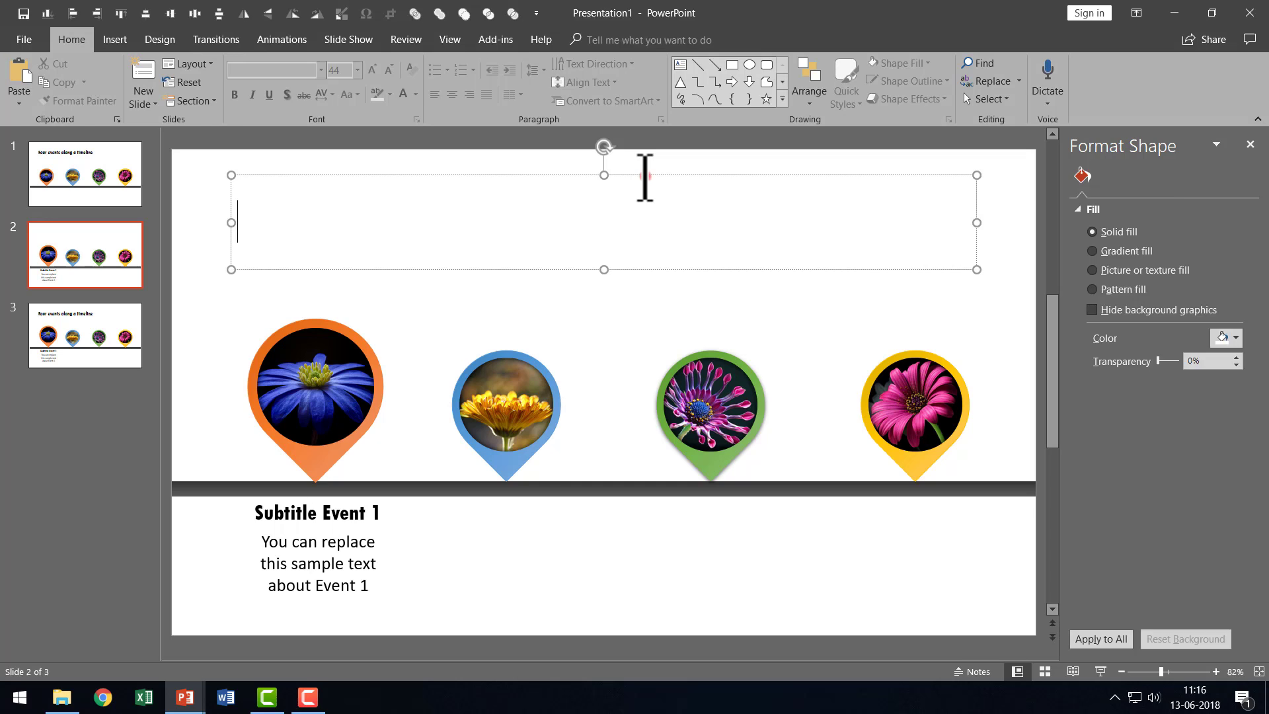
{"action": "key", "text": "Escape"}
{"action": "key", "text": "Escape"}
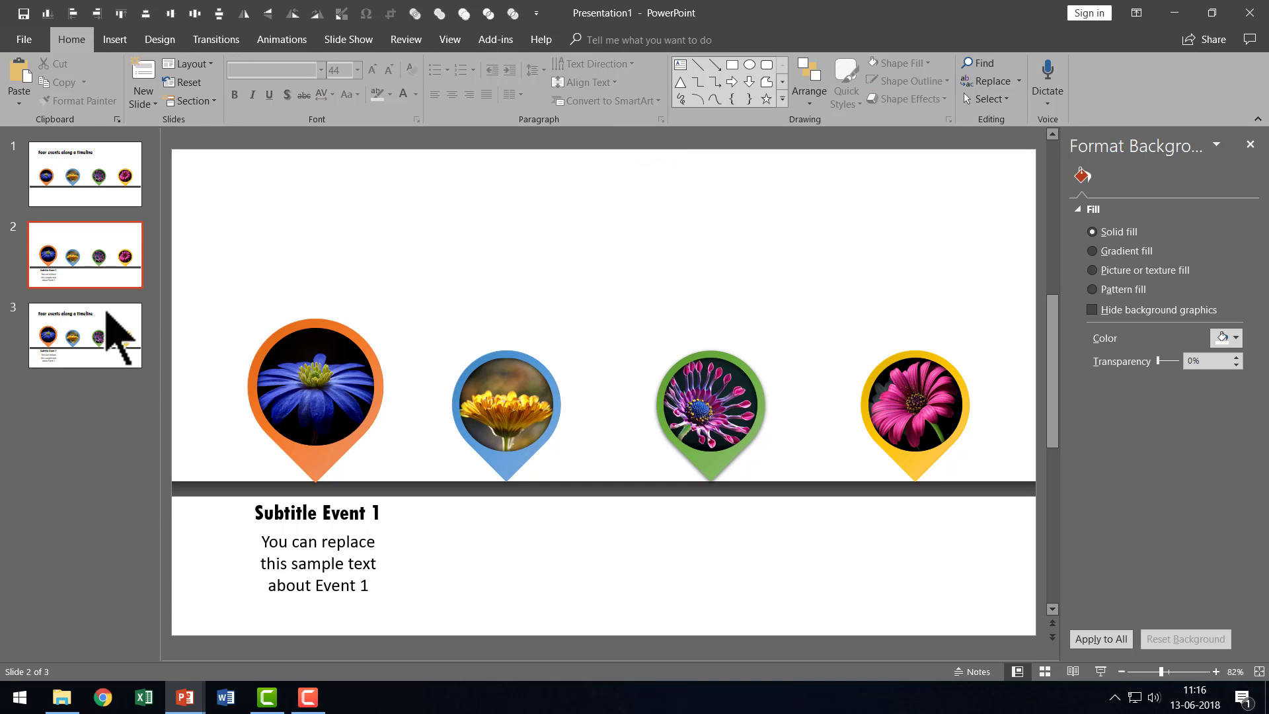
Delete the title text and its empty placeholder from slide 3
{"action": "left_click", "coordinate": [140, 327]}
{"action": "left_click", "coordinate": [362, 224]}
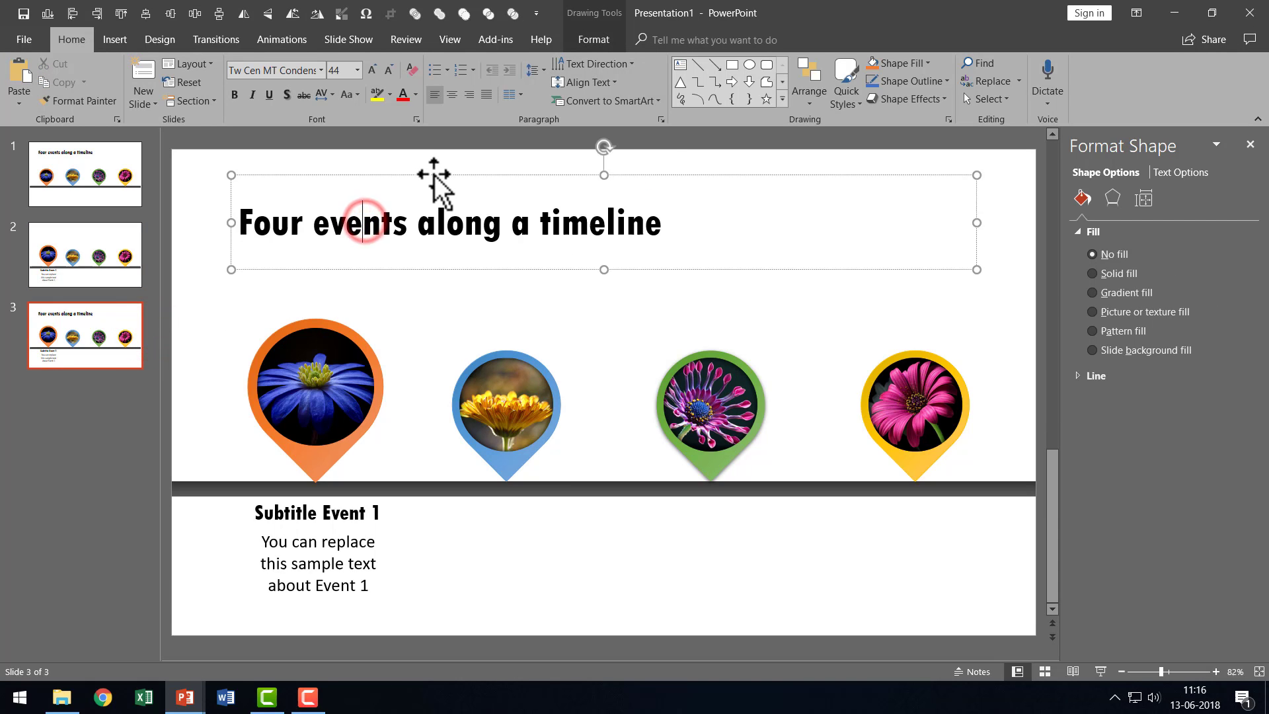
{"action": "left_click", "coordinate": [433, 175]}
{"action": "key", "text": "Delete"}
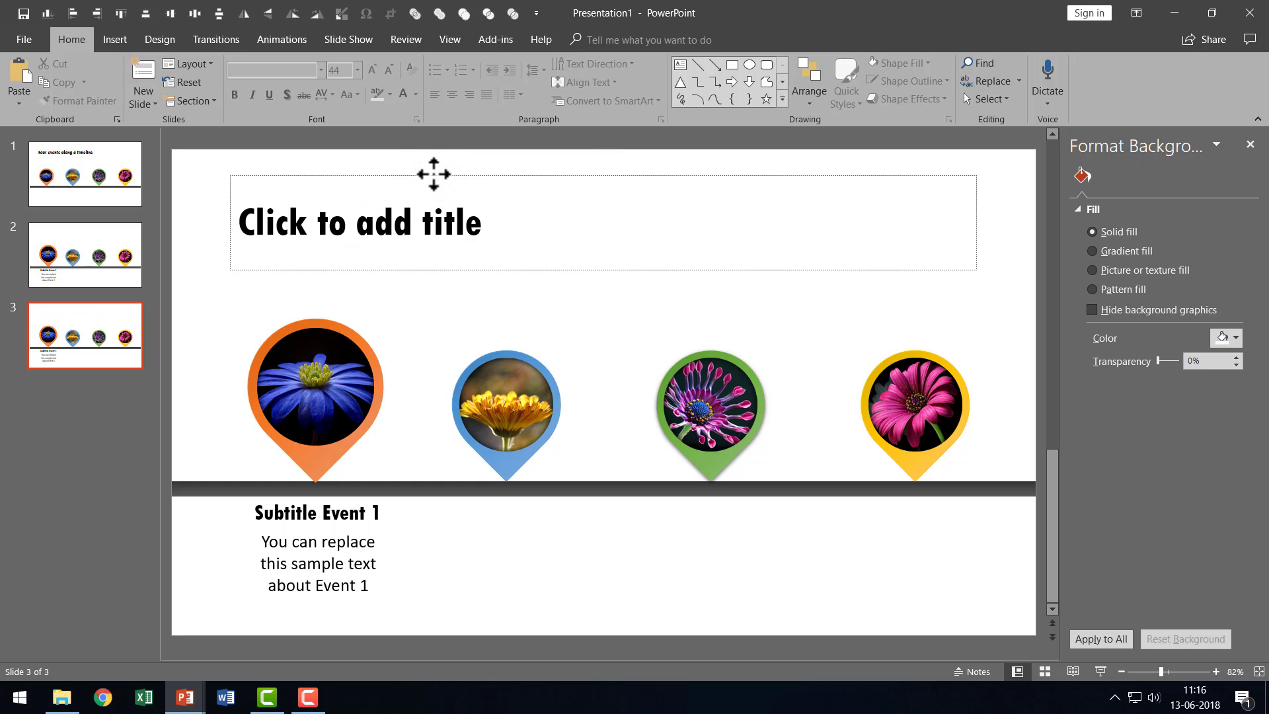
{"action": "left_click", "coordinate": [433, 175]}
{"action": "key", "text": "Delete"}
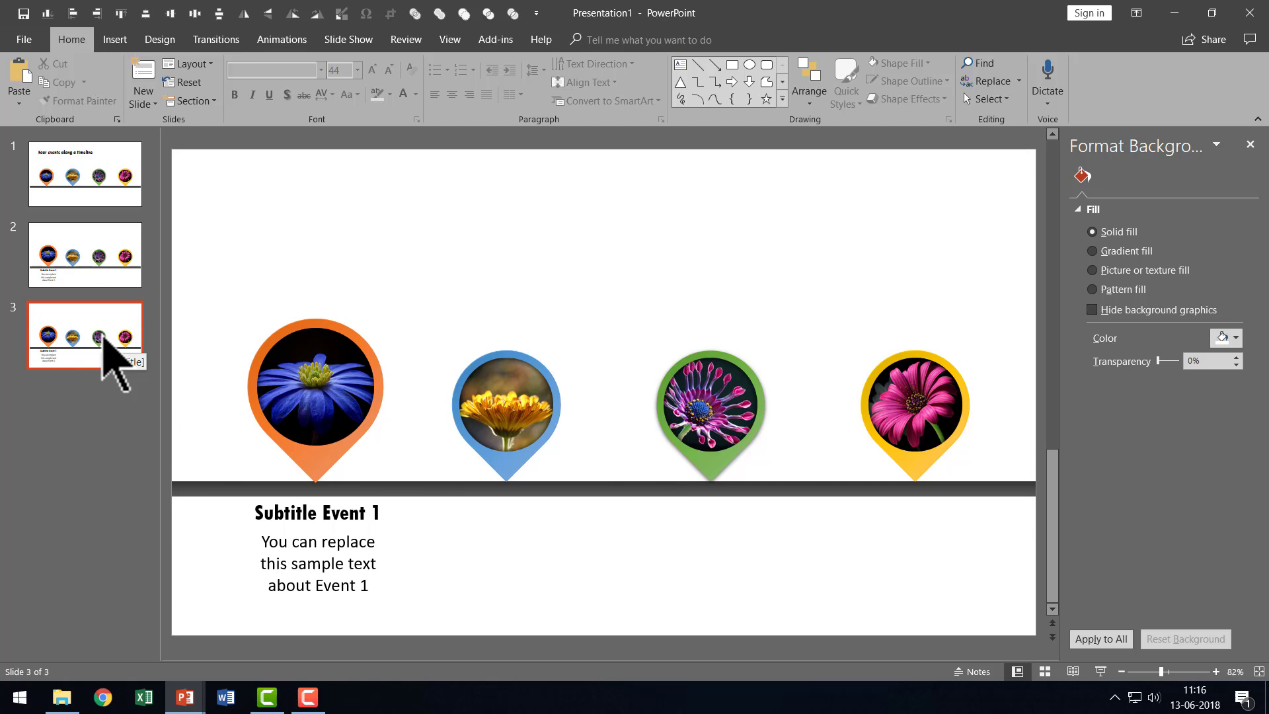
Lock the blue yellow-flower pin's aspect ratio and scale it to 125% (5.31 cm square)
{"action": "left_click", "coordinate": [538, 361]}
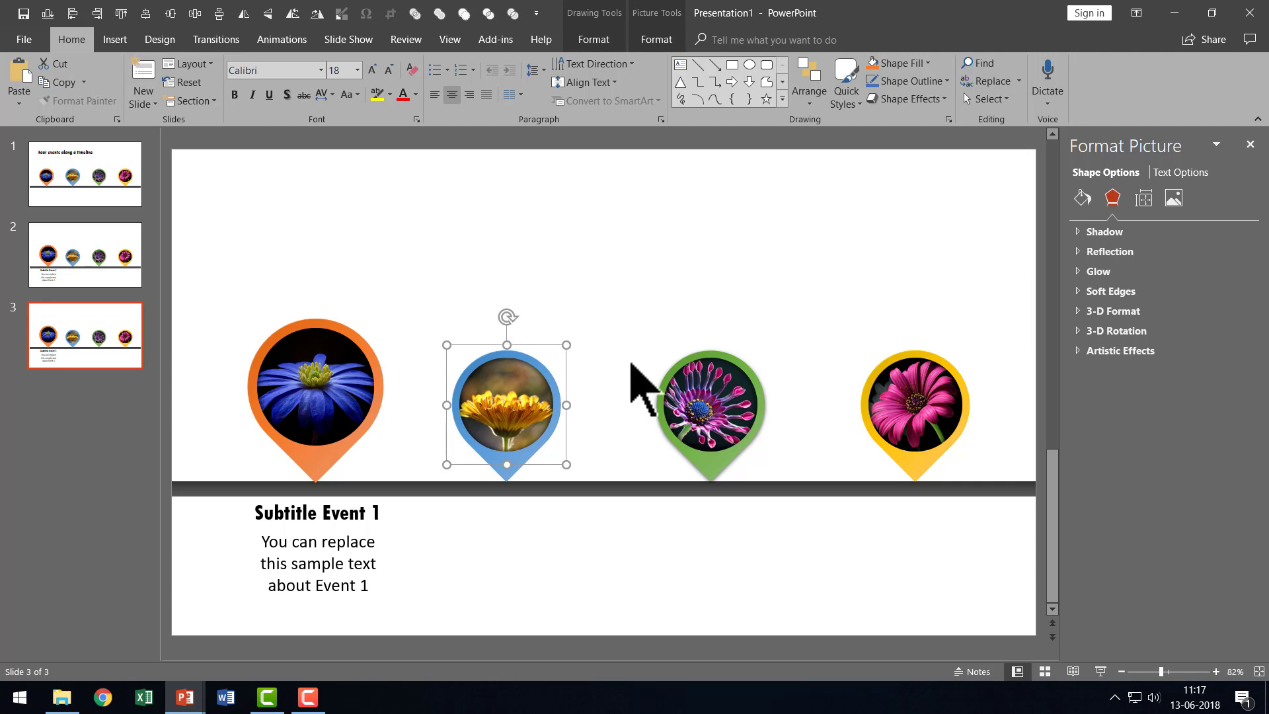
{"action": "left_click", "coordinate": [1147, 206]}
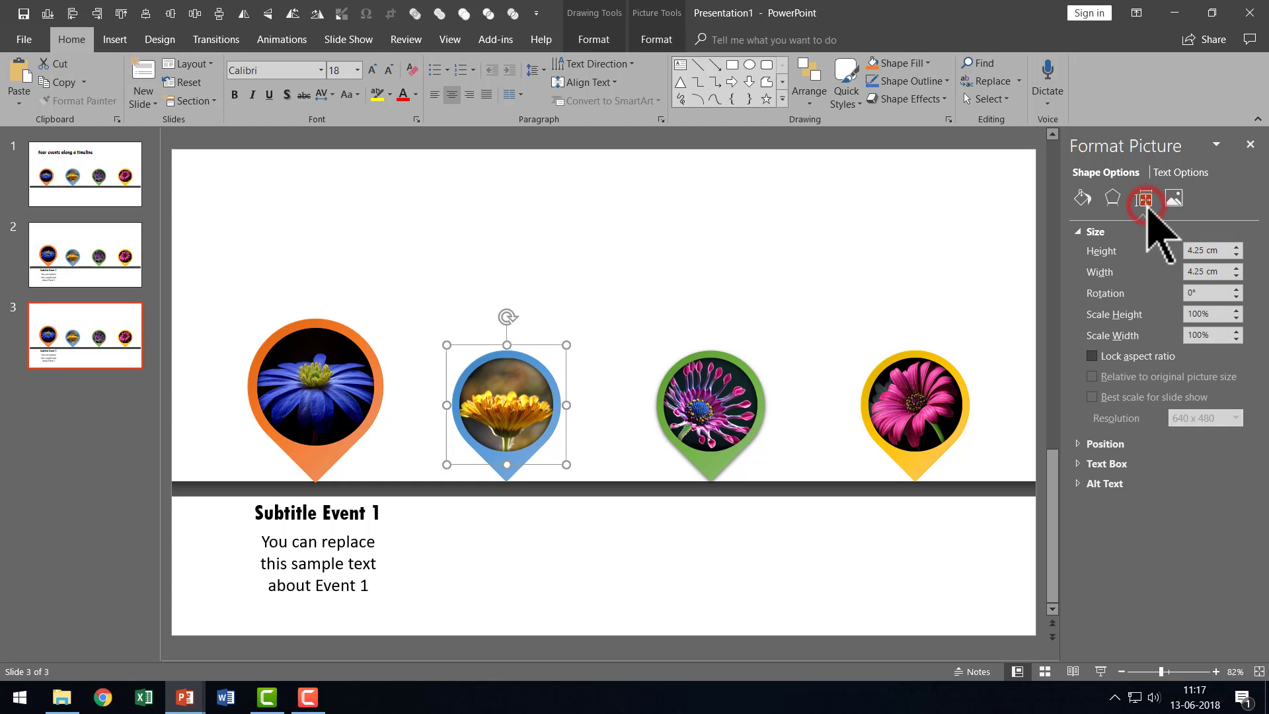
{"action": "left_click", "coordinate": [1102, 358]}
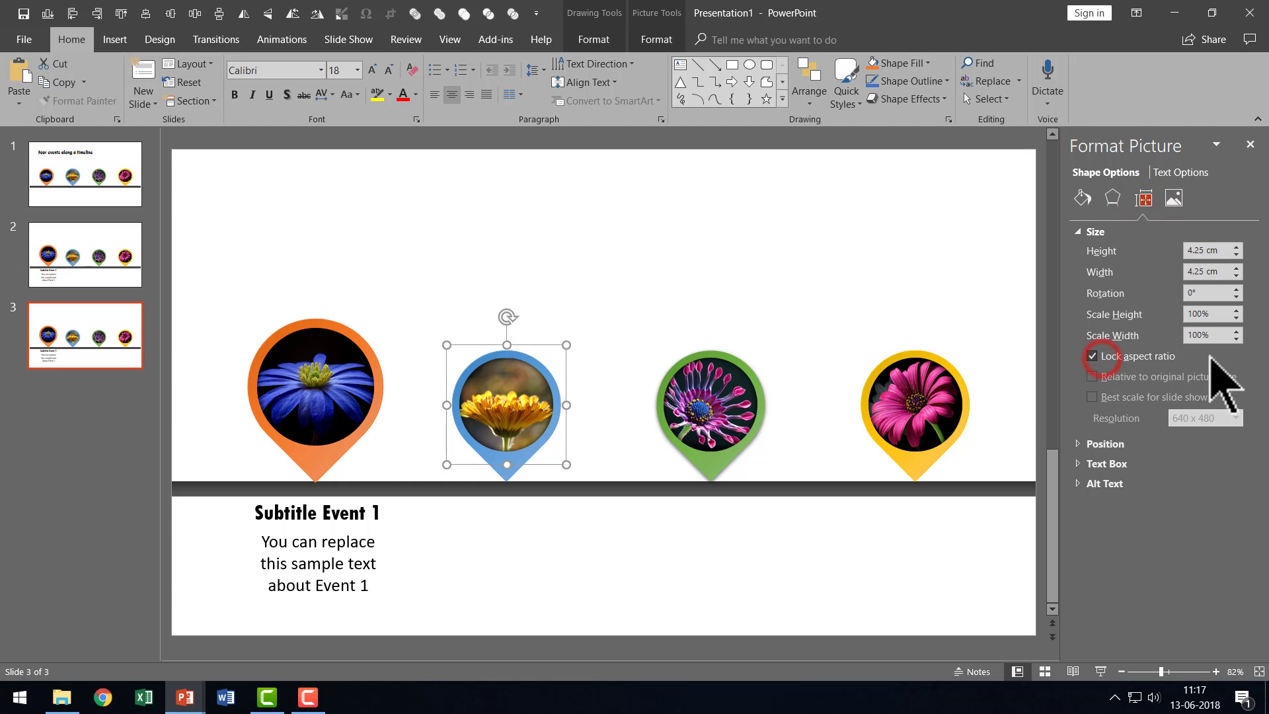
{"action": "left_click", "coordinate": [1210, 315]}
{"action": "key", "text": "BackSpace"}
{"action": "key", "text": "BackSpace"}
{"action": "key", "text": "BackSpace"}
{"action": "key", "text": "BackSpace"}
{"action": "type", "text": "125"}
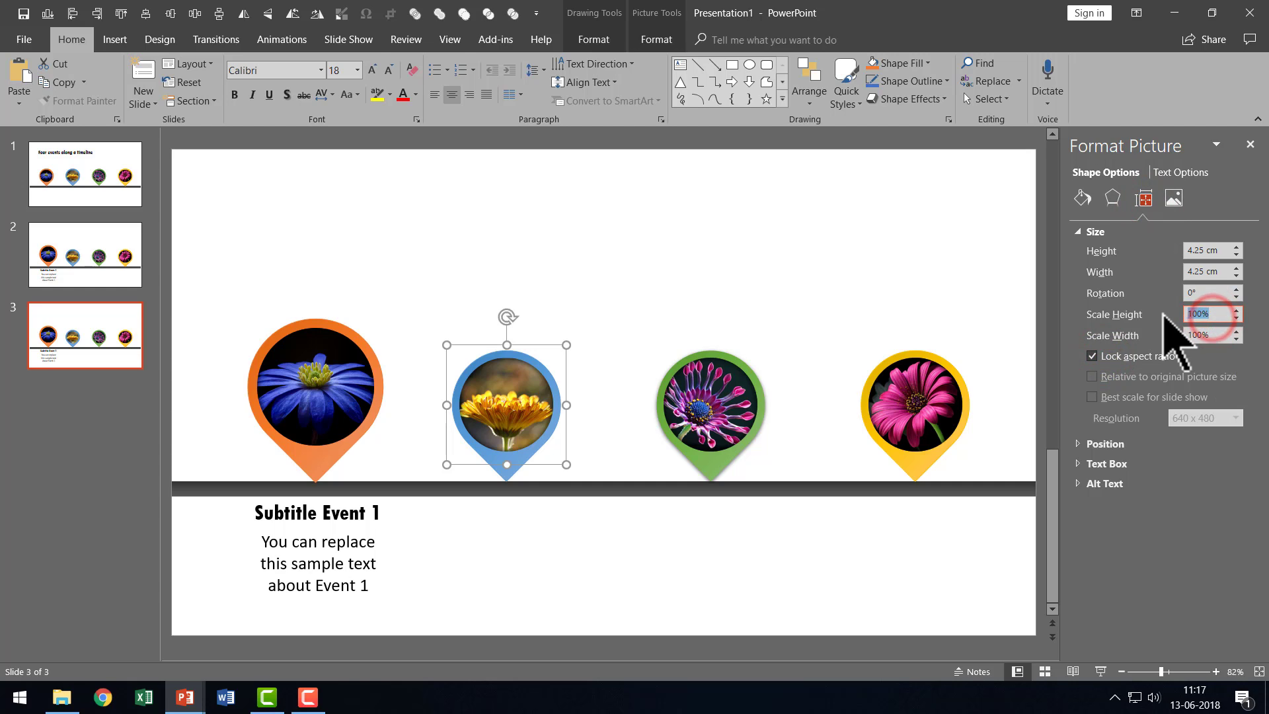
{"action": "key", "text": "Return"}
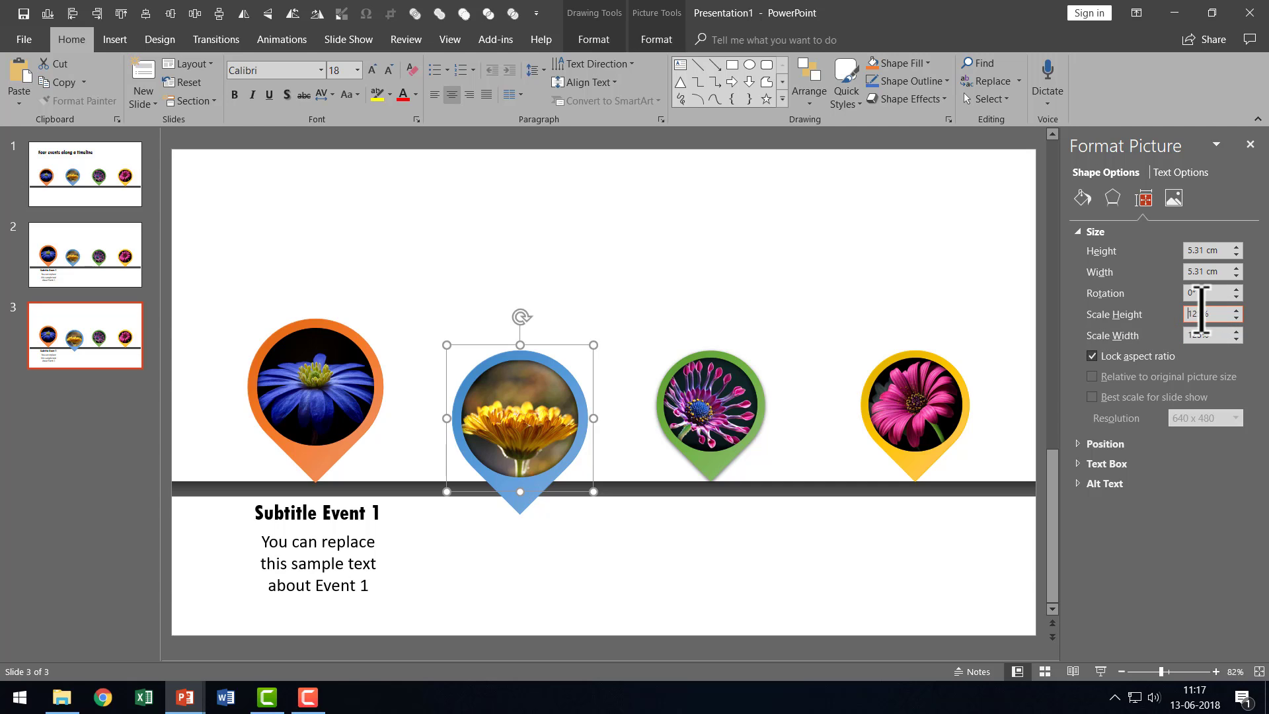
{"action": "left_click", "coordinate": [548, 378]}
Nudge the enlarged blue pin up twice so its tip rests on the timeline bar
{"action": "left_click", "coordinate": [554, 286]}
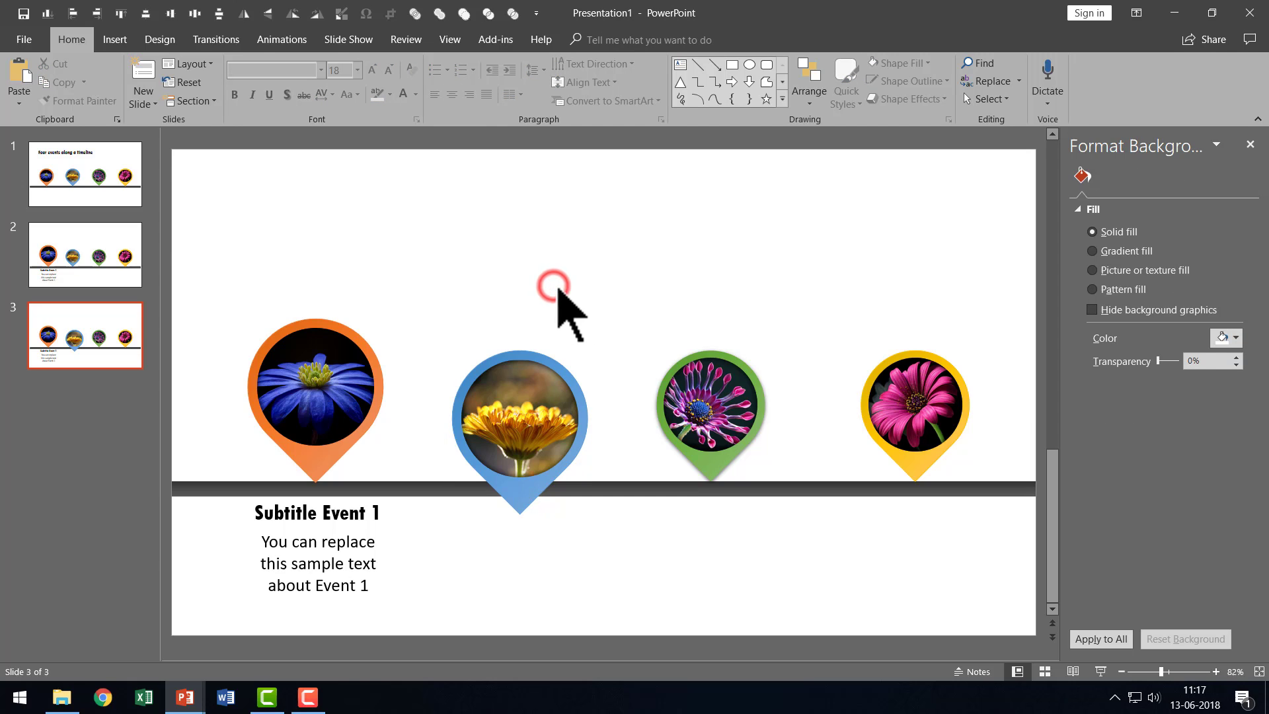
{"action": "left_click", "coordinate": [555, 378]}
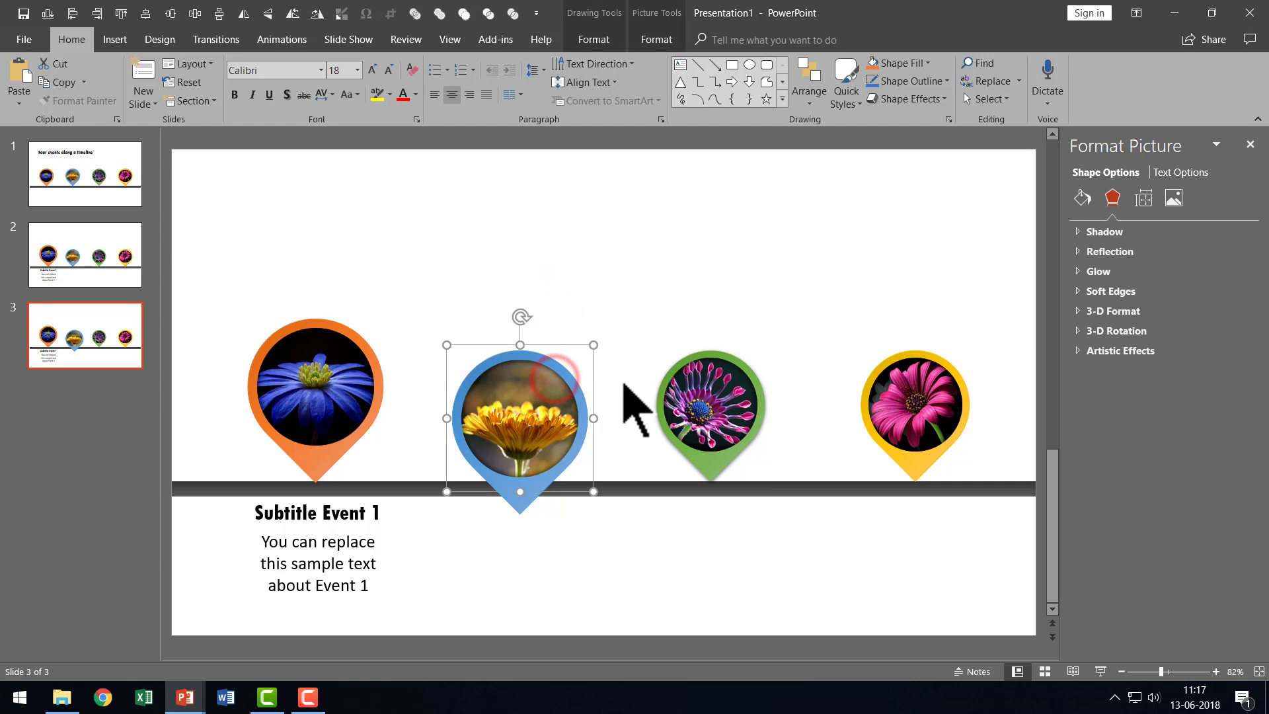
{"action": "left_click", "coordinate": [1144, 199]}
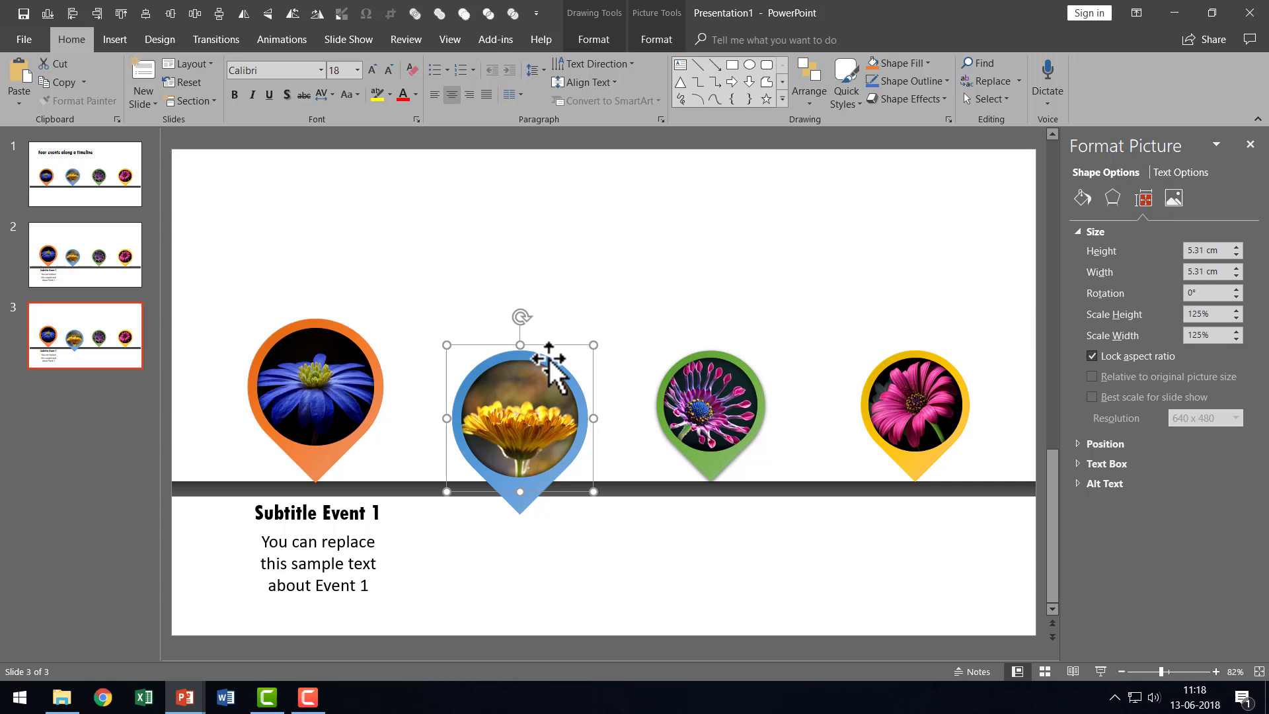
{"action": "key", "text": "Up"}
{"action": "key", "text": "Up"}
{"action": "key", "text": "Up"}
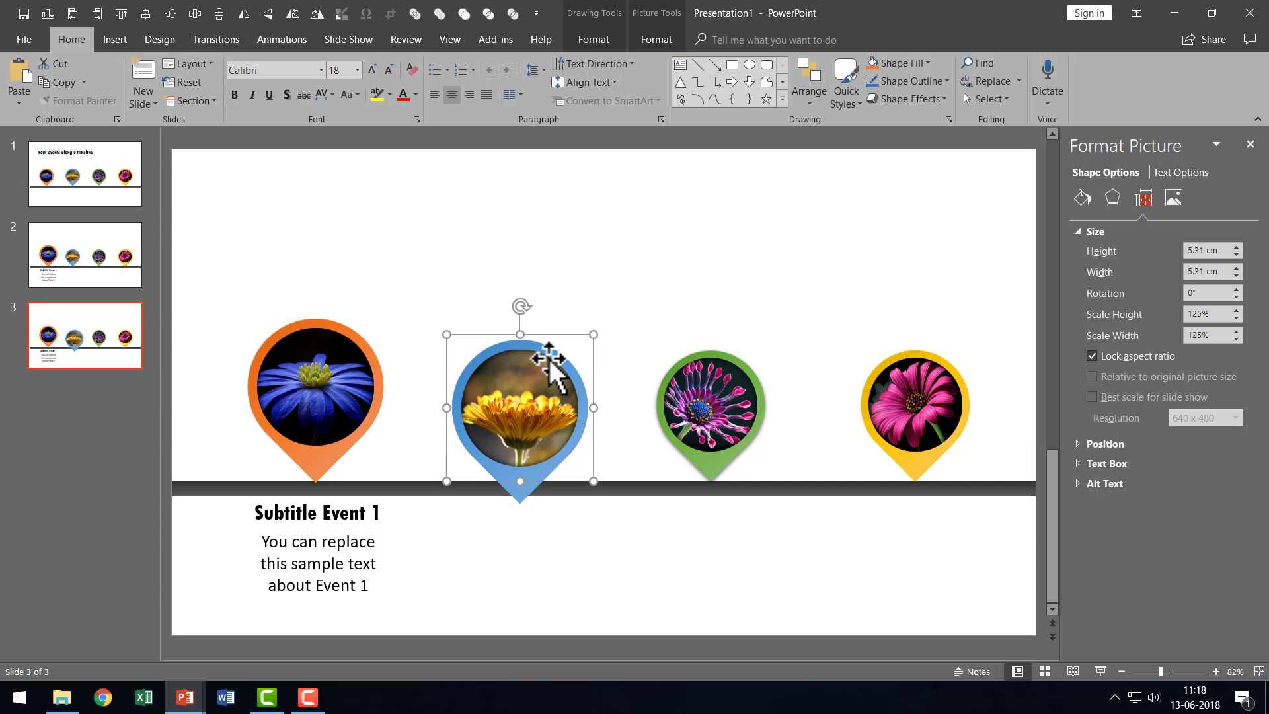
{"action": "key", "text": "Up"}
{"action": "key", "text": "Up"}
{"action": "key", "text": "Up"}
{"action": "key", "text": "Up"}
{"action": "key", "text": "Up"}
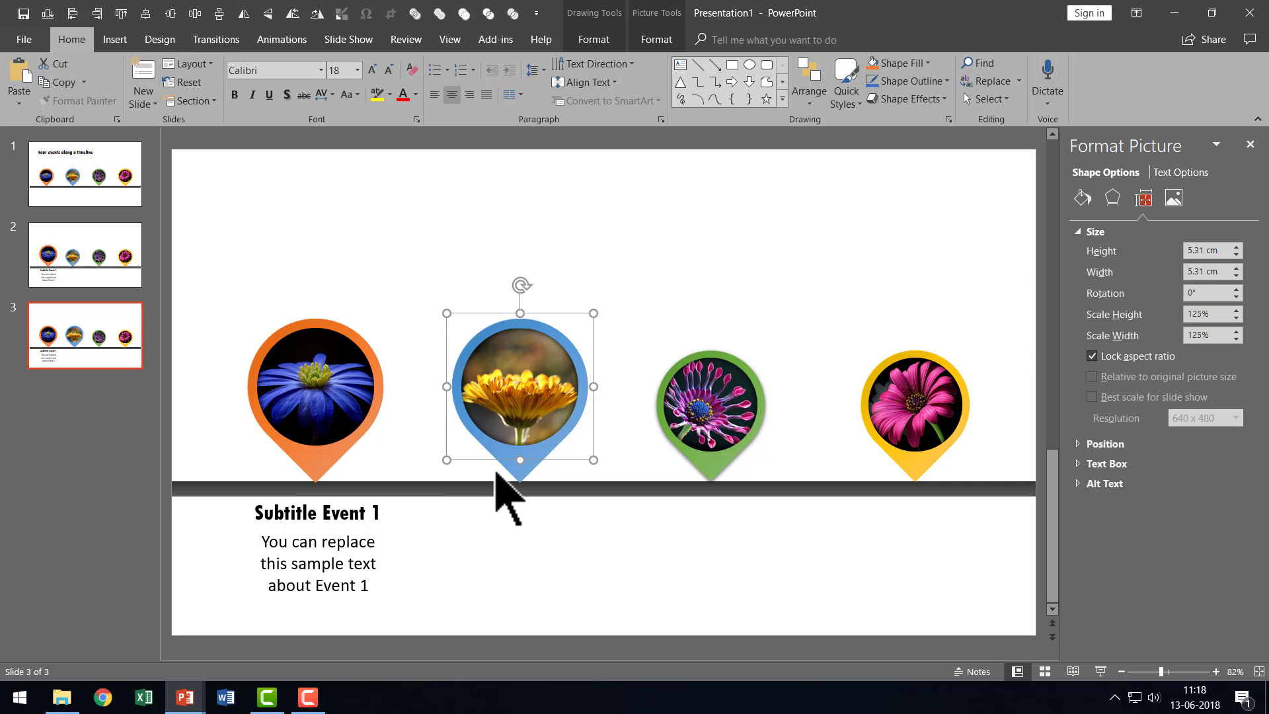
Copy the Event 1 label under the blue pin and change both 1s to 2
{"action": "left_click", "coordinate": [393, 565]}
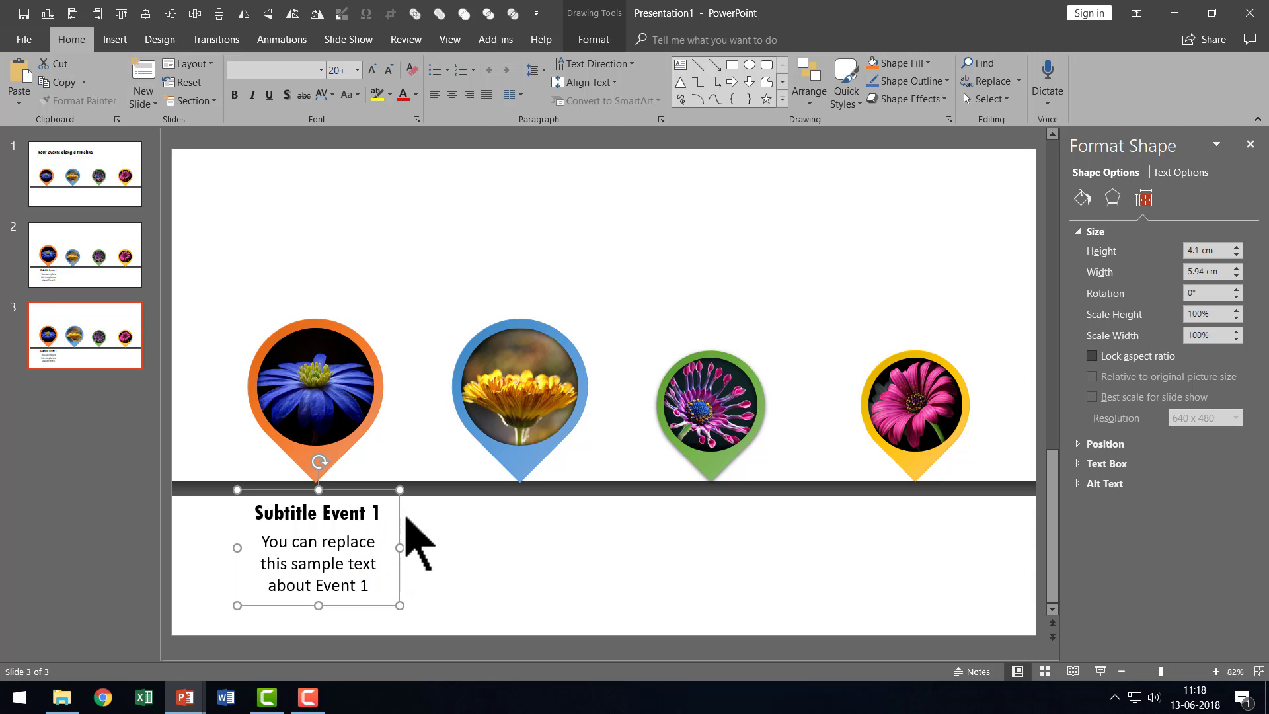
{"action": "left_click_drag", "start_coordinate": [400, 514], "coordinate": [599, 529]}
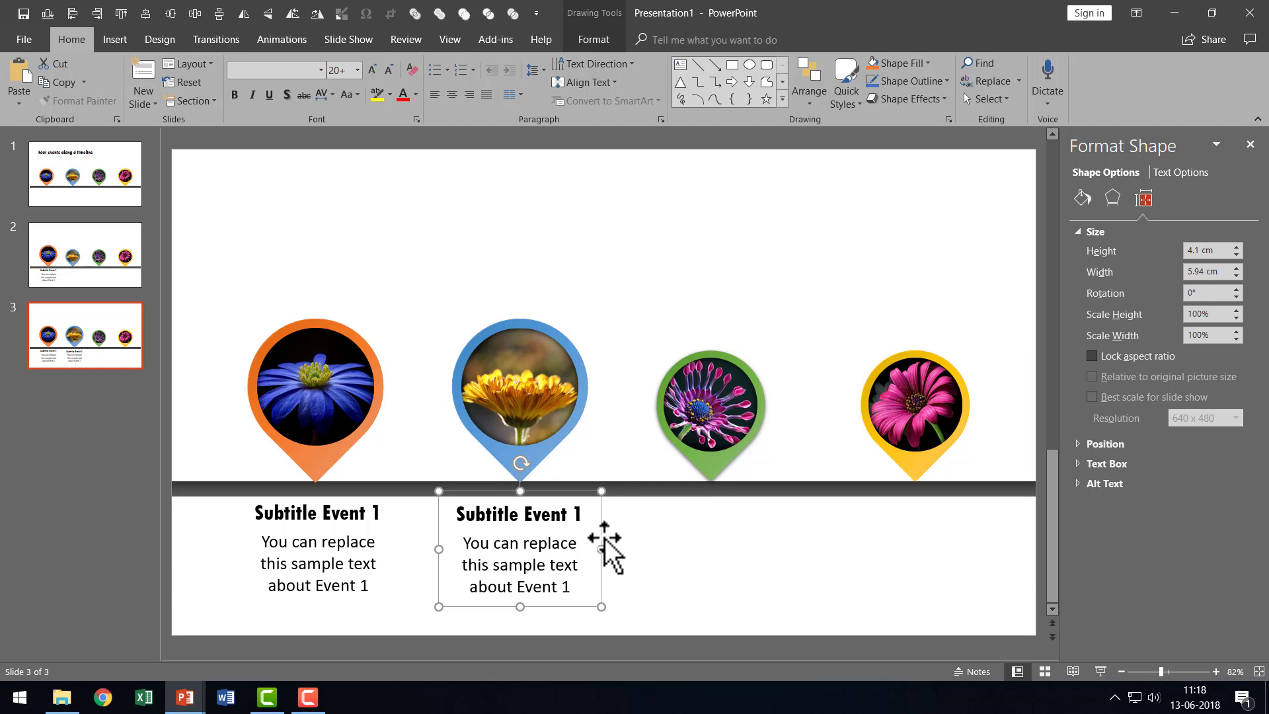
{"action": "double_click", "coordinate": [577, 513]}
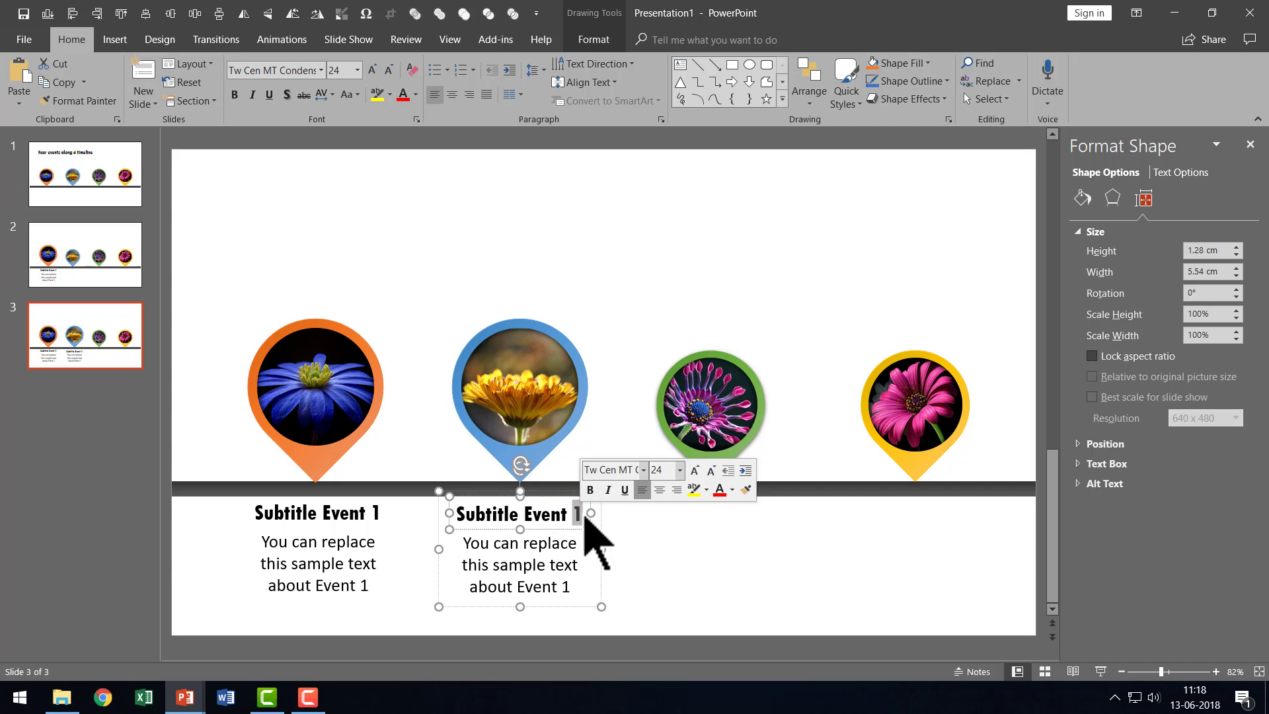
{"action": "type", "text": "2"}
{"action": "double_click", "coordinate": [565, 587]}
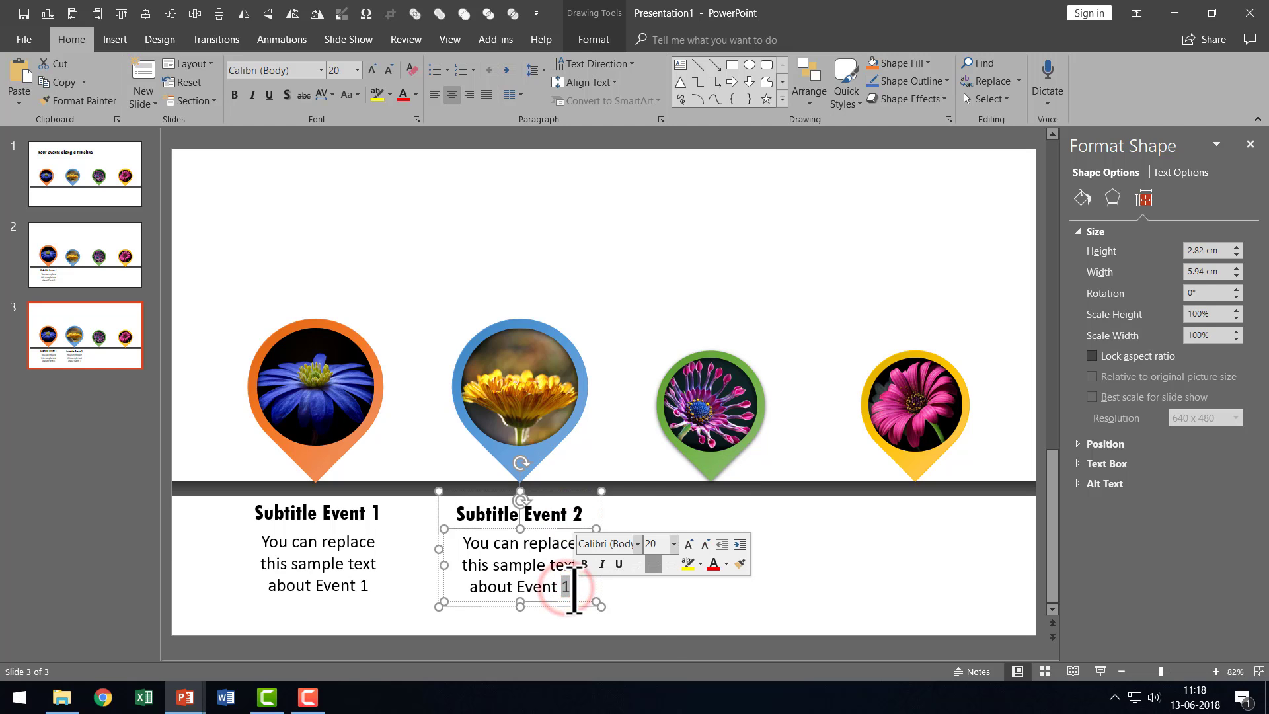
{"action": "type", "text": "2"}
{"action": "left_click", "coordinate": [707, 620]}
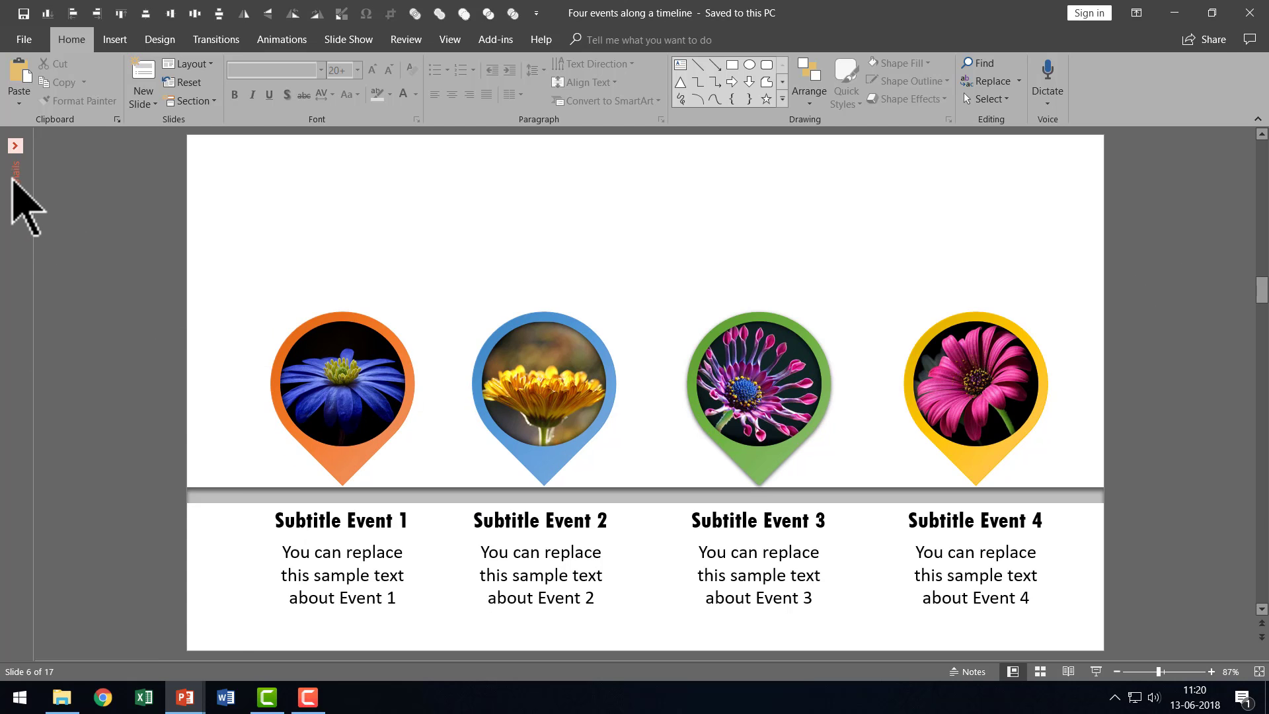
In the expanded thumbnail pane, select slides 3 through 7 together
{"action": "left_click", "coordinate": [15, 146]}
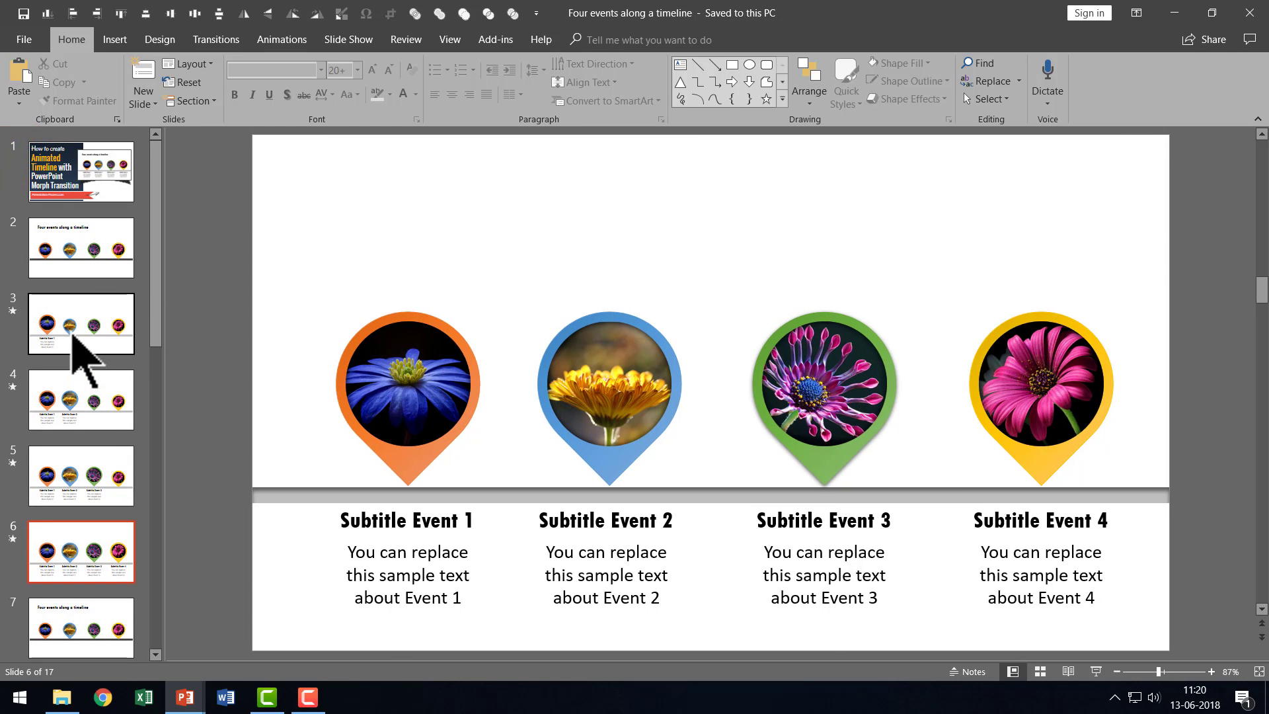
{"action": "left_click", "coordinate": [77, 261]}
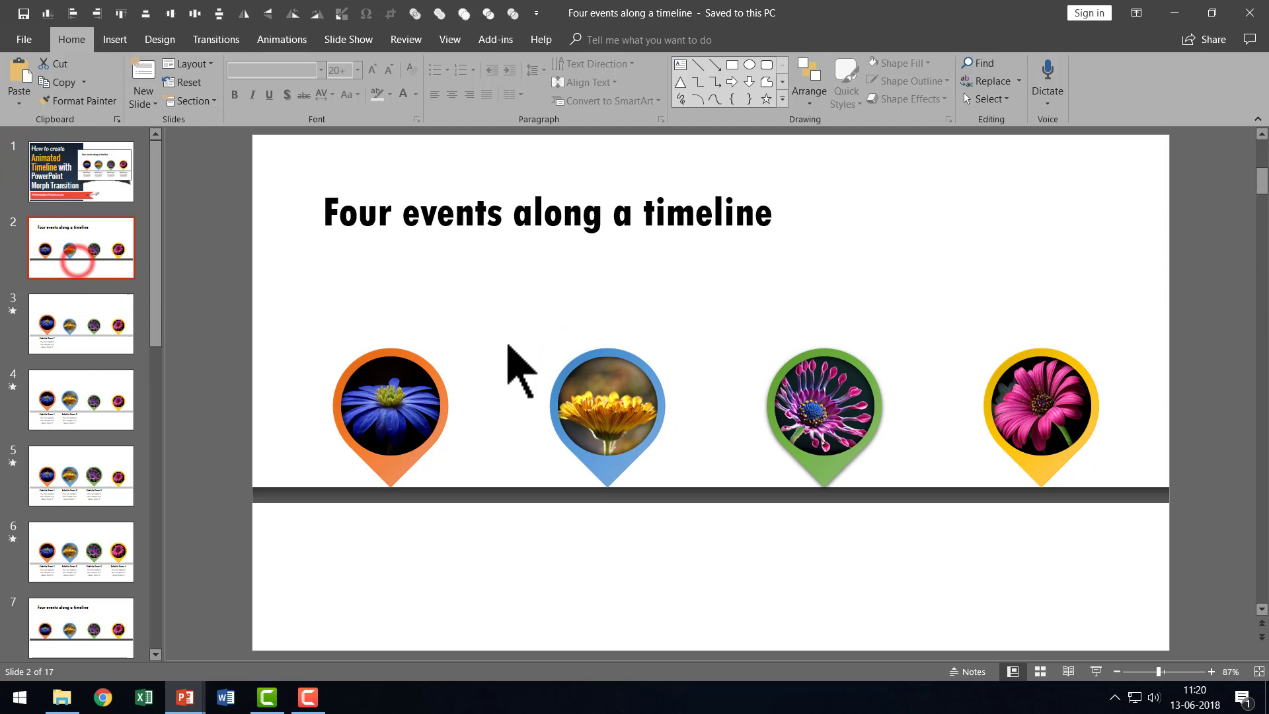
{"action": "left_click", "coordinate": [95, 334]}
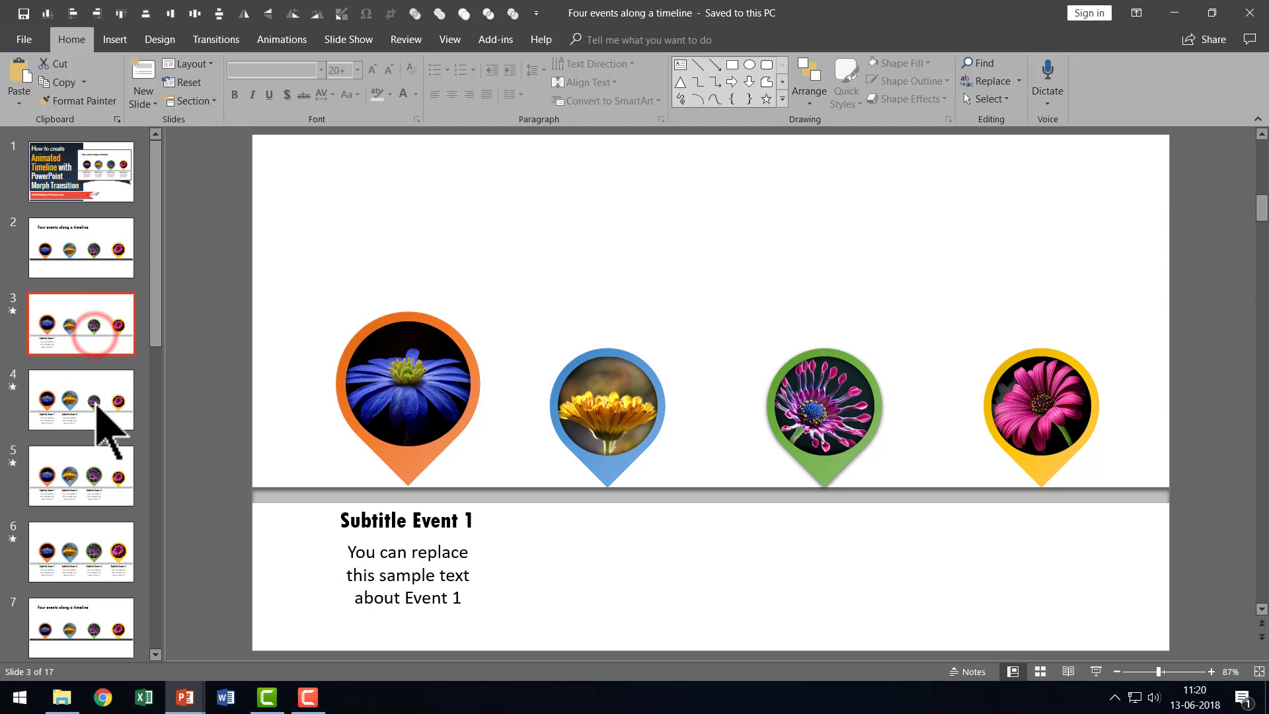
{"action": "scroll", "coordinate": [98, 502], "scroll_direction": "down", "scroll_amount": 1}
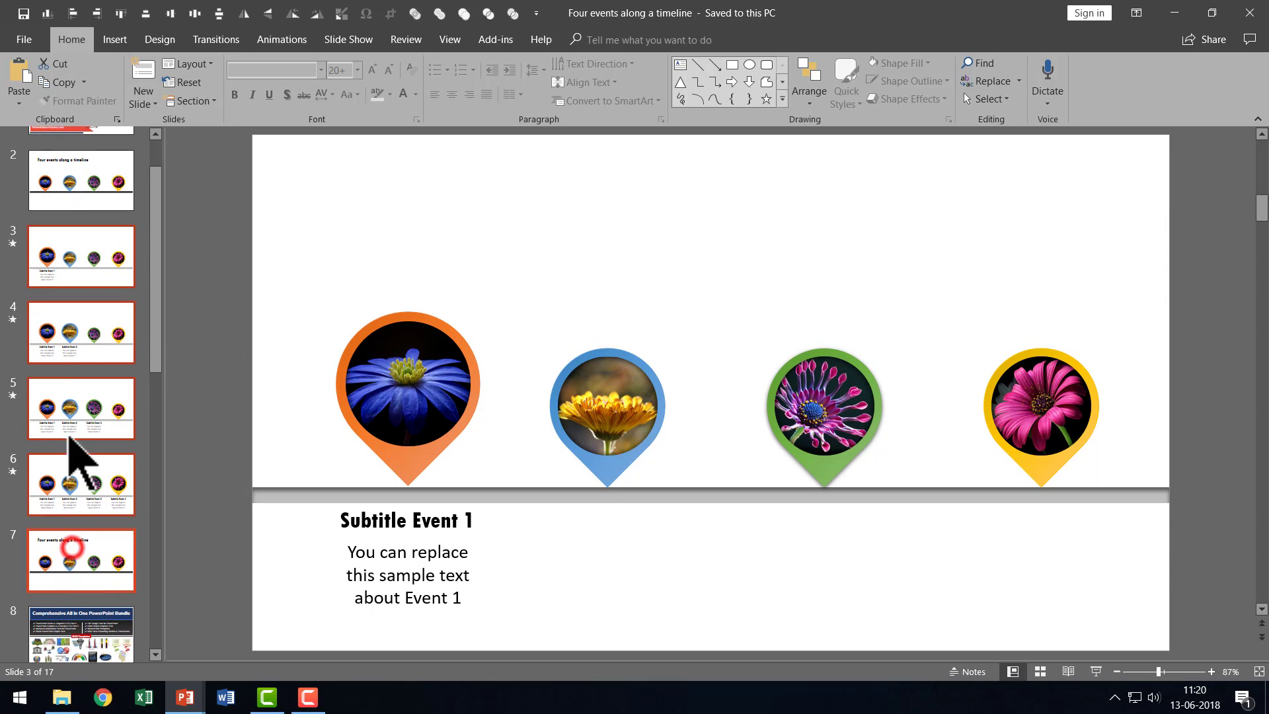
{"action": "left_click", "coordinate": [85, 565], "text": "shift"}
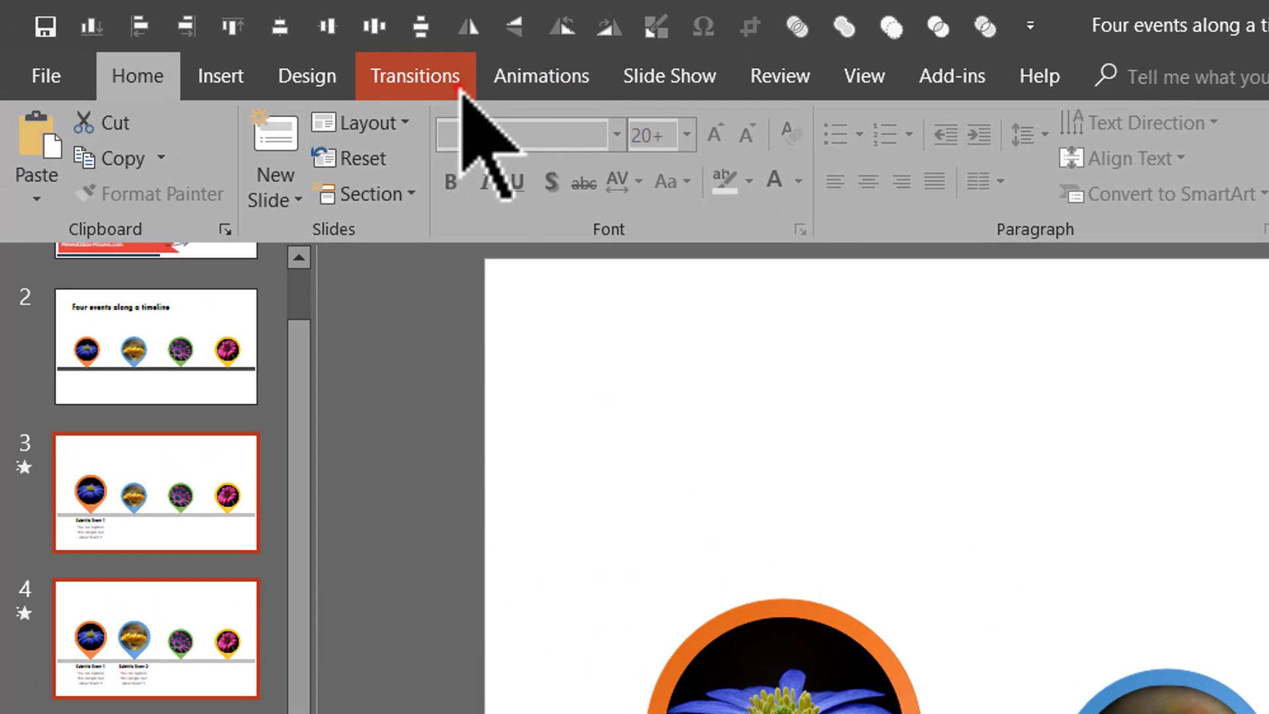
Apply the Morph transition to slides 3–7, then start the slide show from slide 2
{"action": "left_click", "coordinate": [236, 44]}
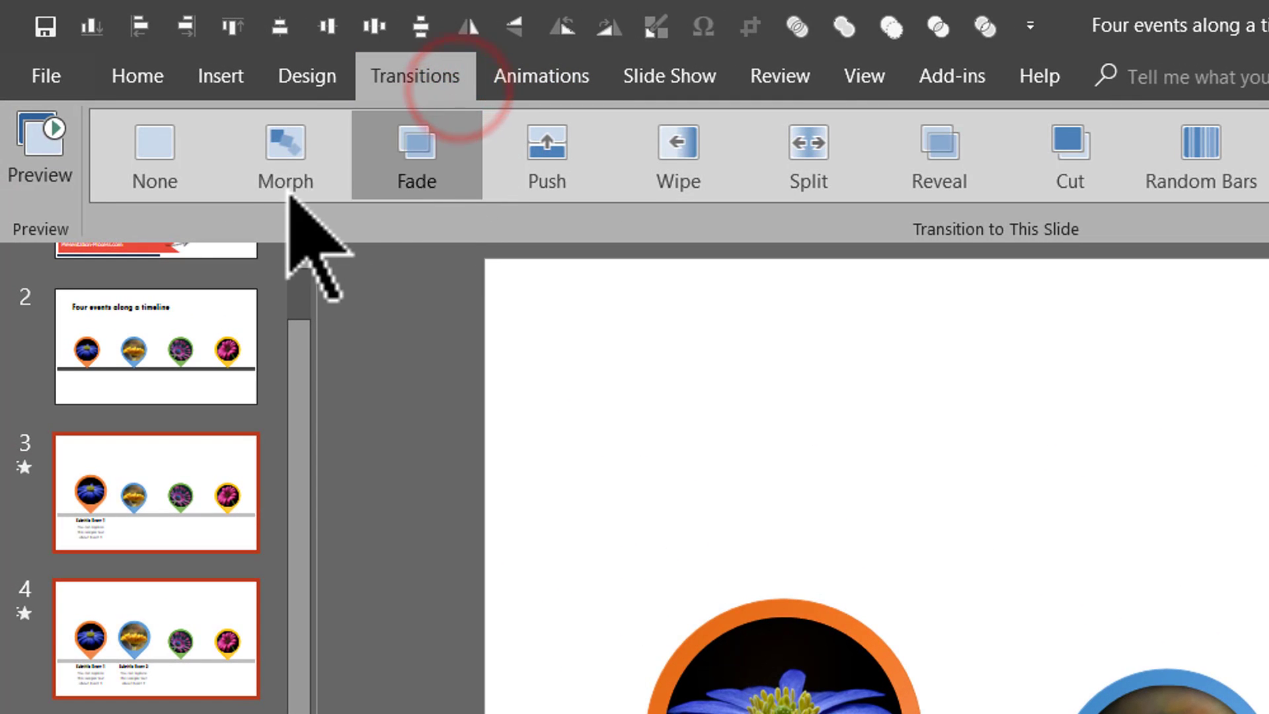
{"action": "left_click", "coordinate": [285, 165]}
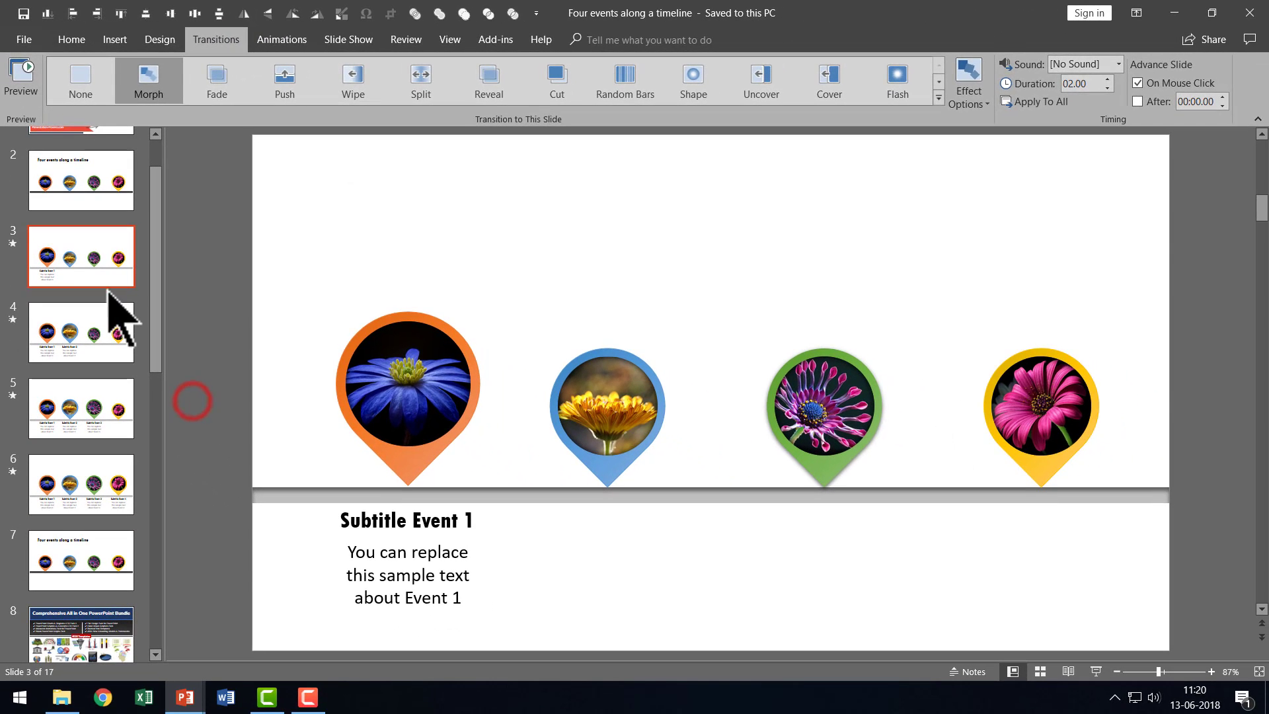
{"action": "left_click", "coordinate": [111, 306]}
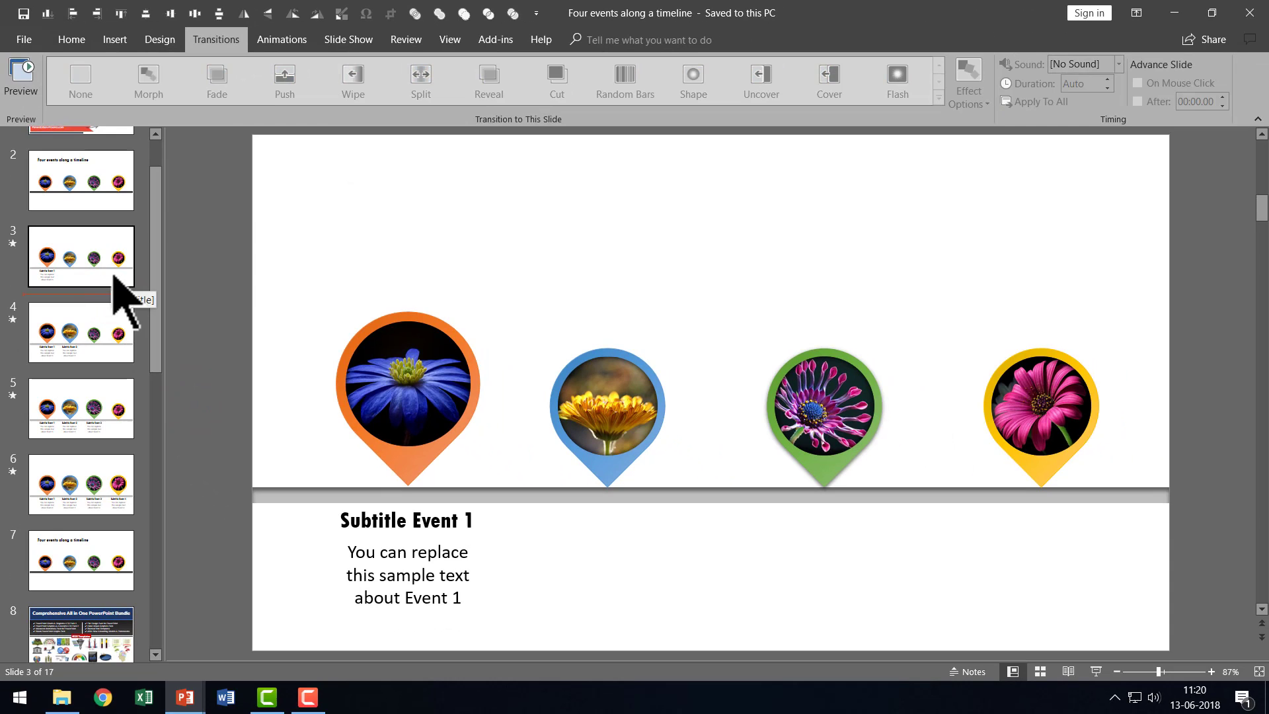
{"action": "left_click", "coordinate": [103, 198]}
{"action": "left_click", "coordinate": [1095, 670]}
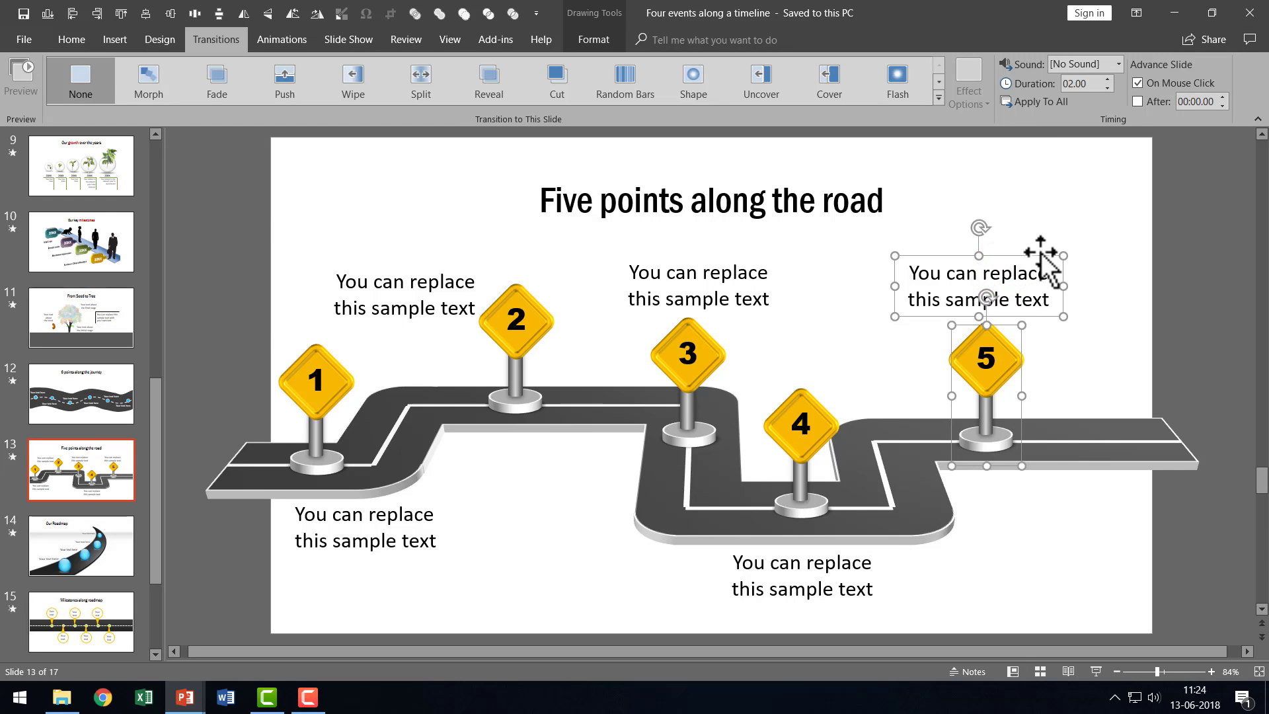
Shift sign 5 and its caption left, and add a copied sign numbered 6 at the road's right end
{"action": "left_click_drag", "start_coordinate": [1042, 252], "coordinate": [955, 254]}
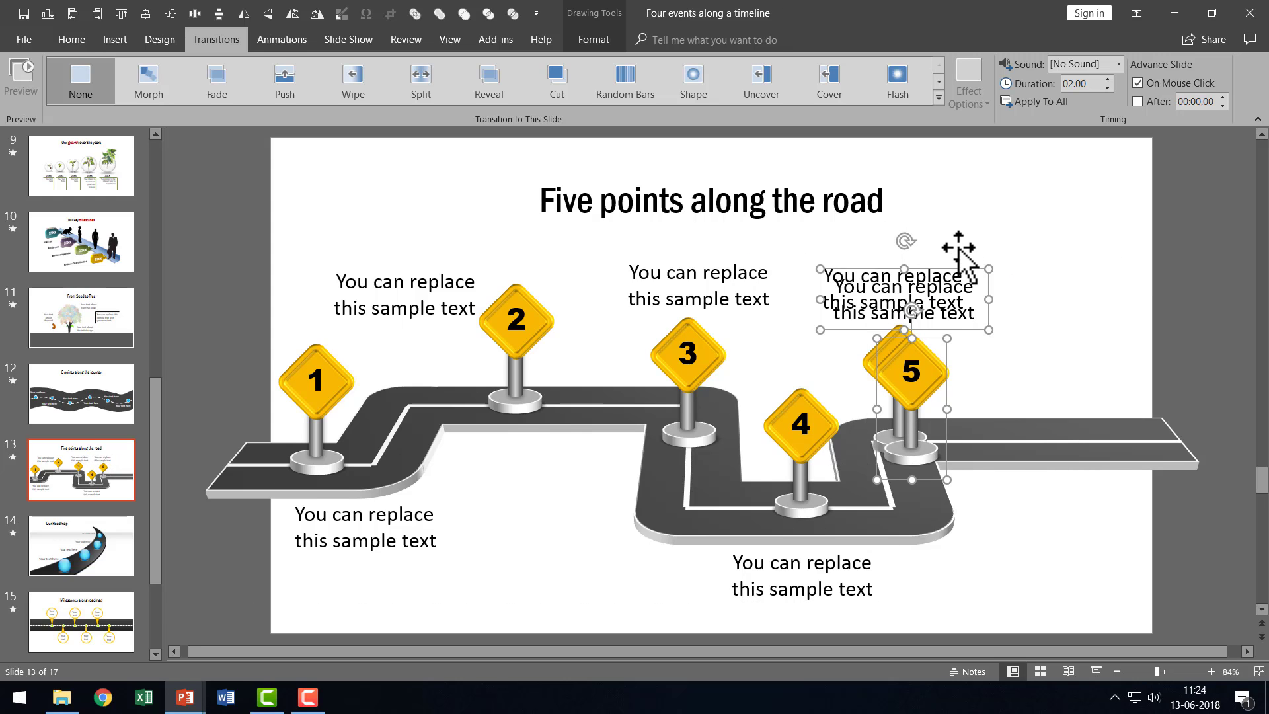
{"action": "left_click_drag", "start_coordinate": [975, 267], "coordinate": [1126, 257]}
{"action": "double_click", "coordinate": [1062, 361]}
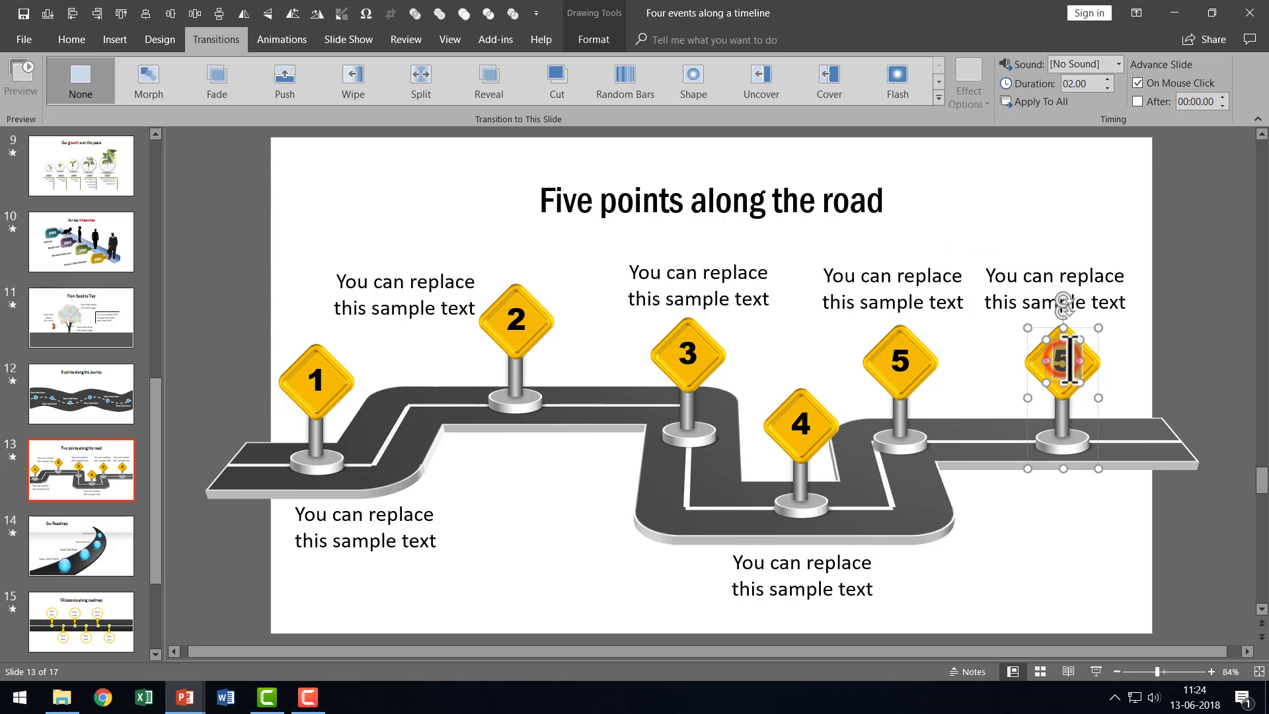
{"action": "type", "text": "6"}
{"action": "left_click", "coordinate": [1137, 544]}
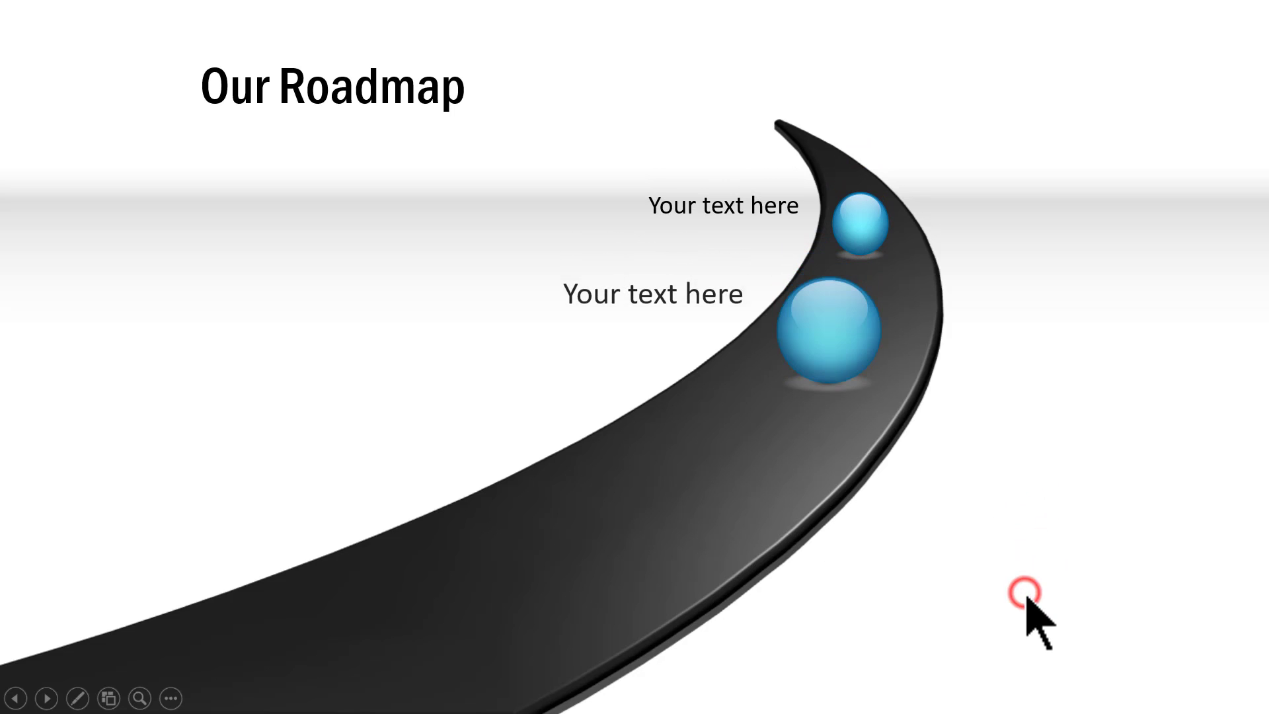
{"action": "left_click", "coordinate": [1026, 593]}
Advance the Our Roadmap slide until the fourth roadmap ball appears
{"action": "left_click", "coordinate": [1026, 591]}
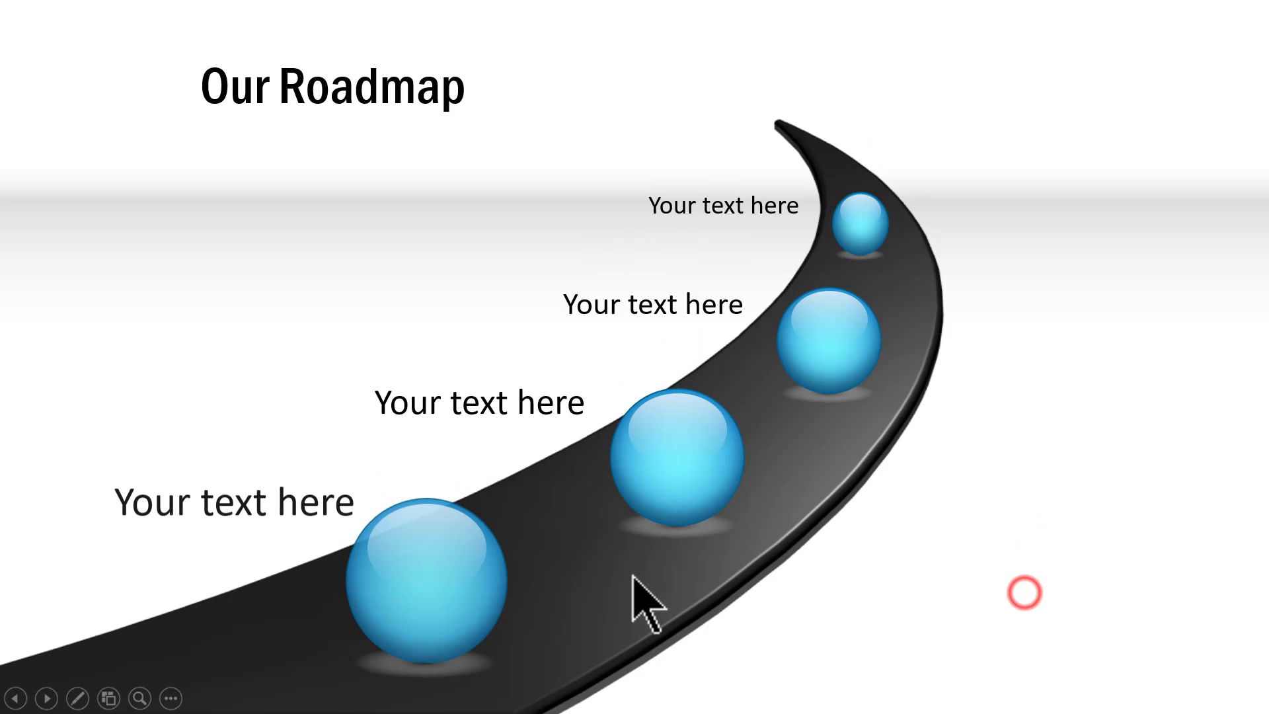